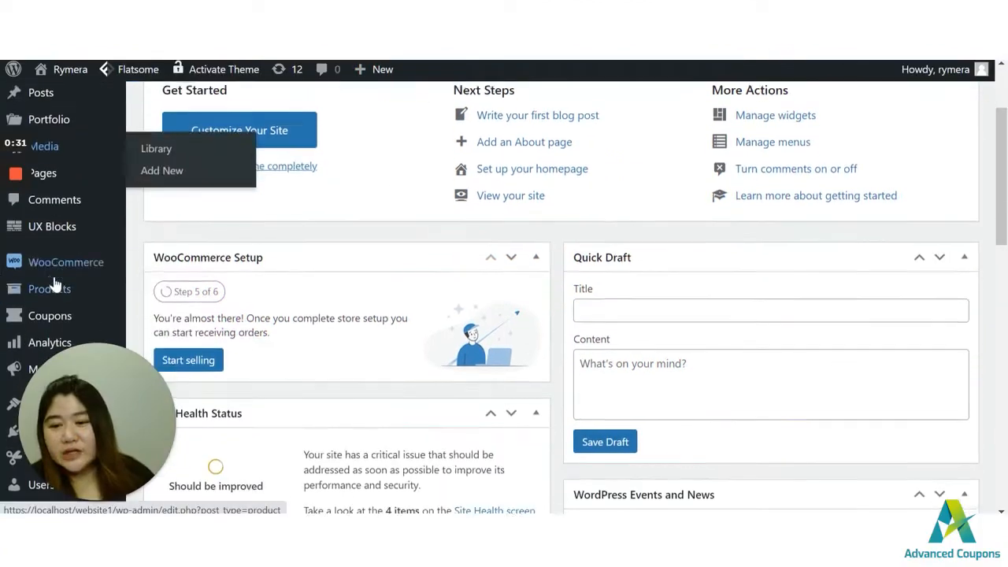
# Step: Create a new coupon with the code "test"
pyautogui.moveTo(67, 300)
pyautogui.moveTo(81, 319)
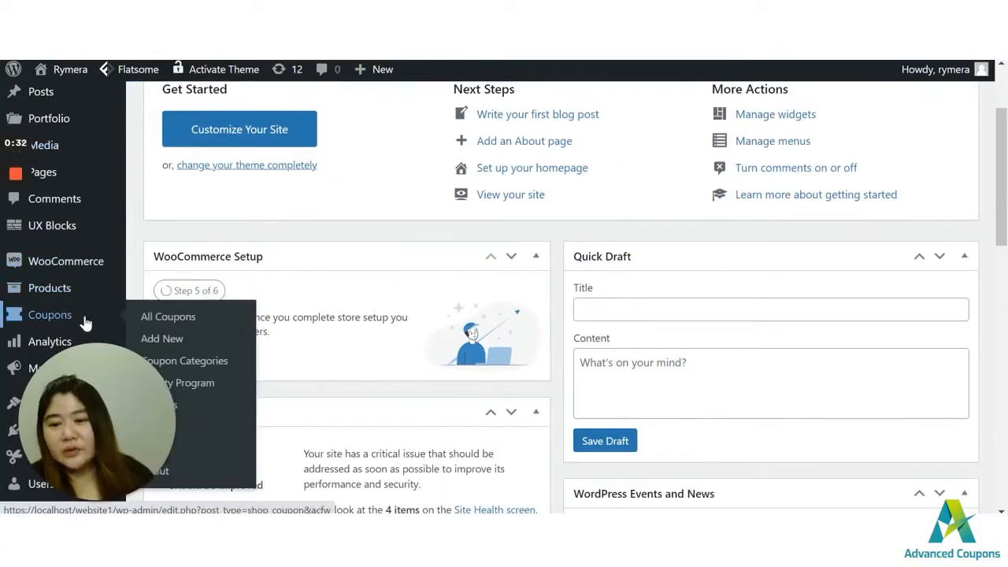
pyautogui.click(173, 341)
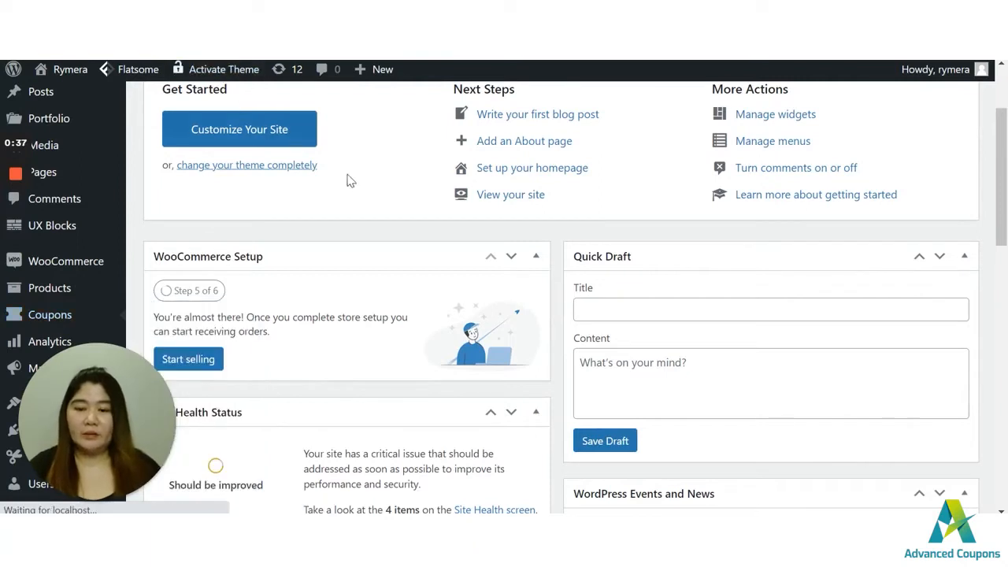
pyautogui.write('test')
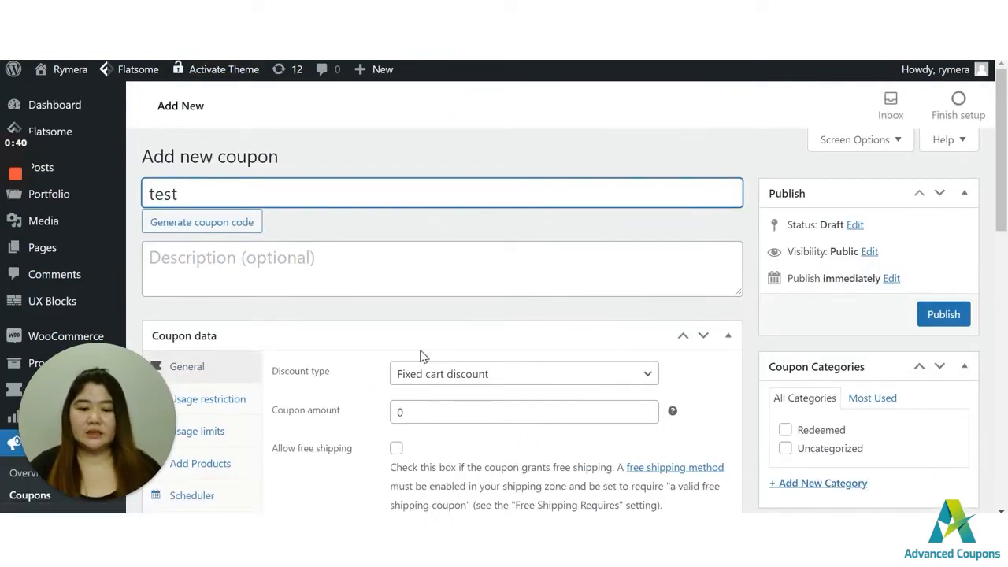
pyautogui.click(334, 390)
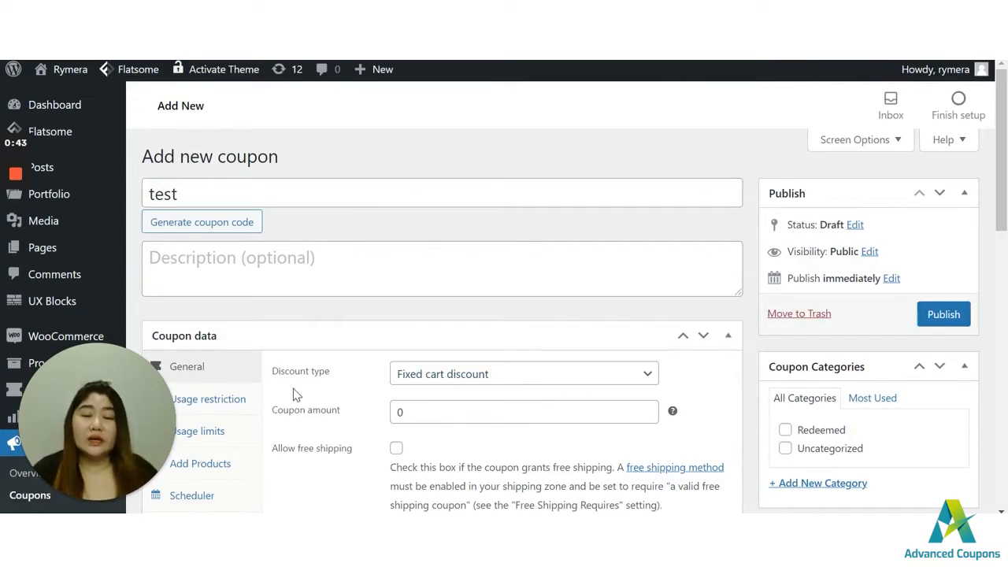
# Step: Set the coupon's discount type to Percentage discount and its coupon amount to 10
pyautogui.click(475, 371)
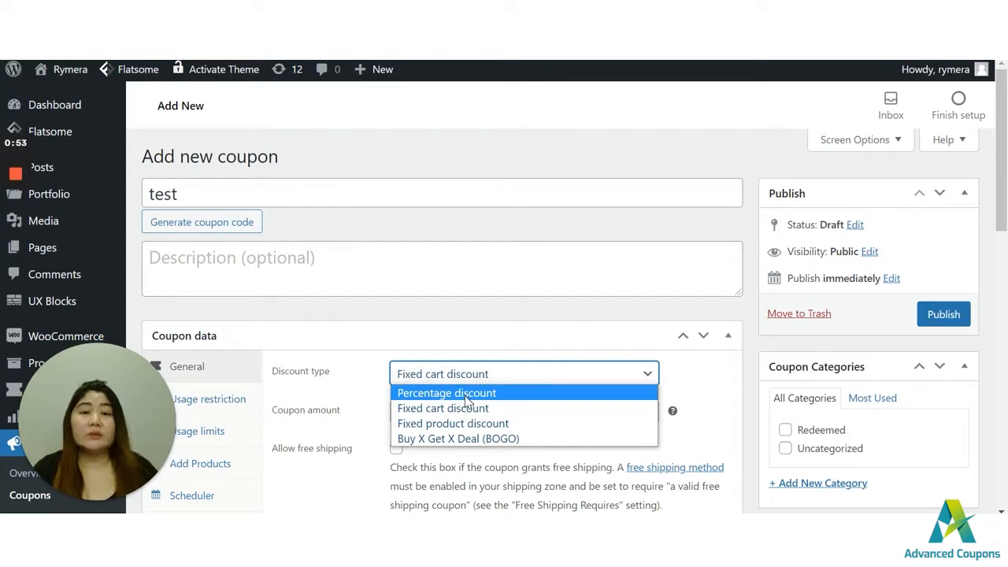
pyautogui.click(465, 394)
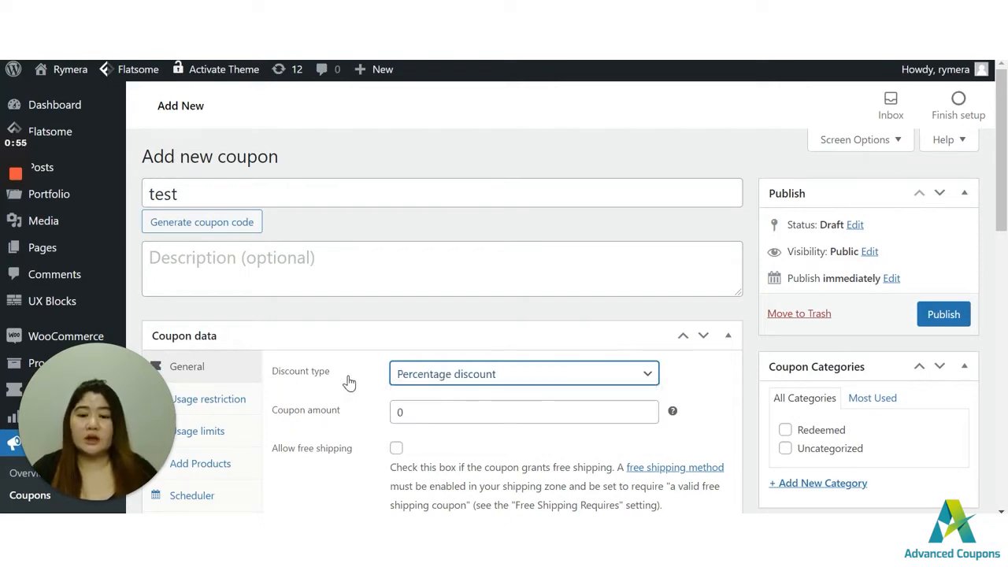
pyautogui.scroll(-2, 359, 387)
pyautogui.press('Tab')
pyautogui.write('10')
pyautogui.scroll(-2, 369, 390)
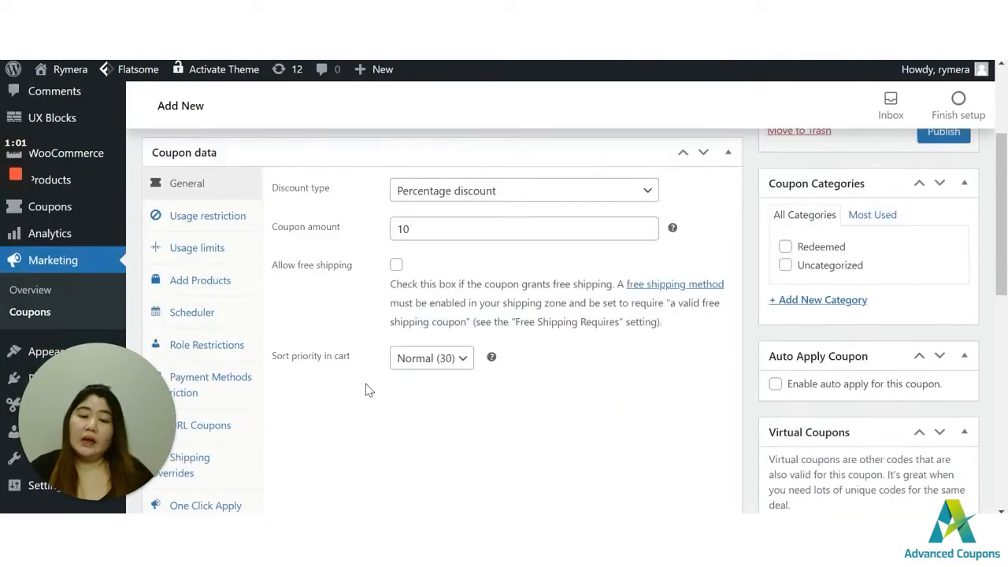
# Step: Try a Cart Quantity condition of MORE THAN 9 in the coupon's cart conditions and delete that rule
pyautogui.scroll(-7, 369, 390)
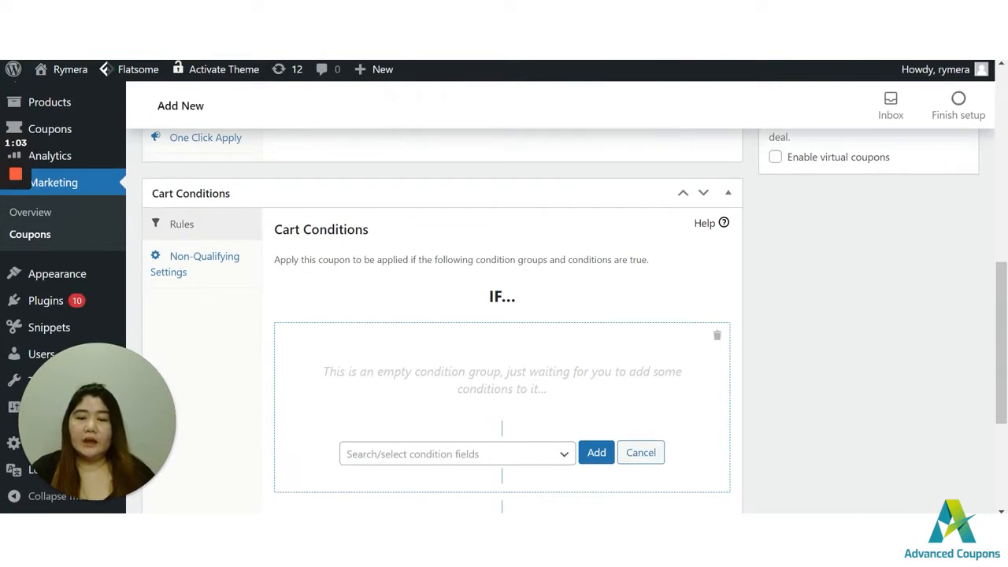
pyautogui.scroll(1, 344, 337)
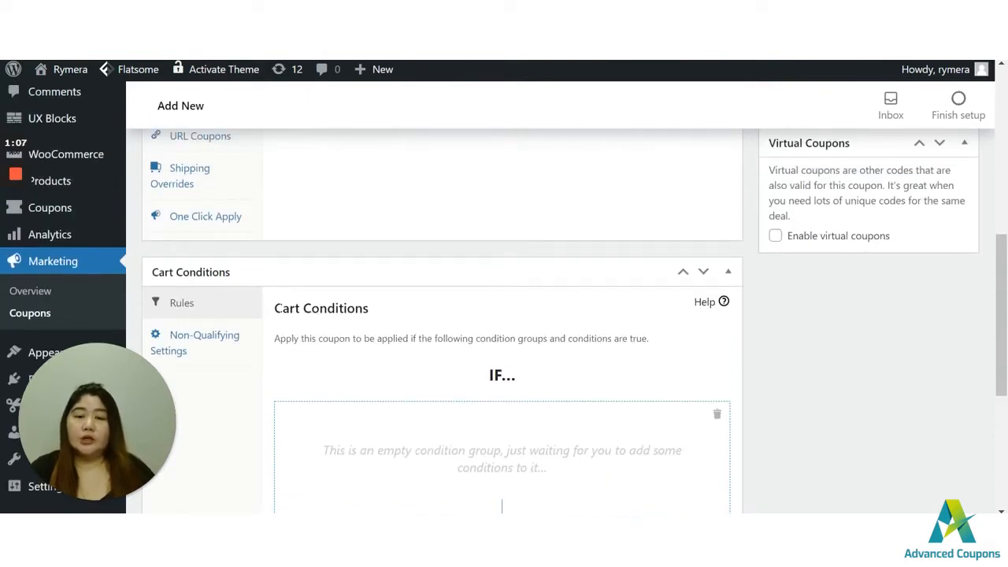
pyautogui.moveTo(282, 308); pyautogui.dragTo(369, 309)
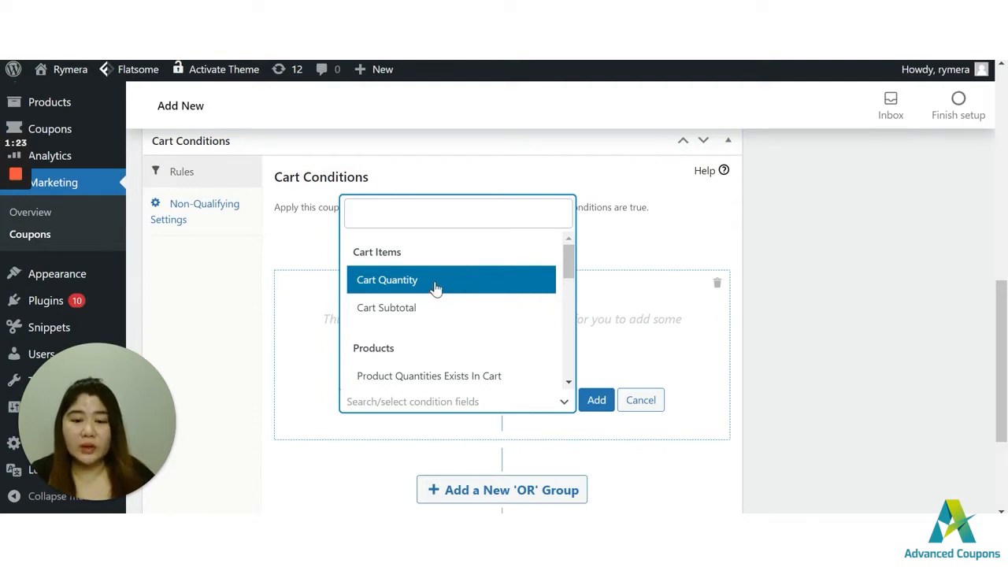
pyautogui.click(435, 286)
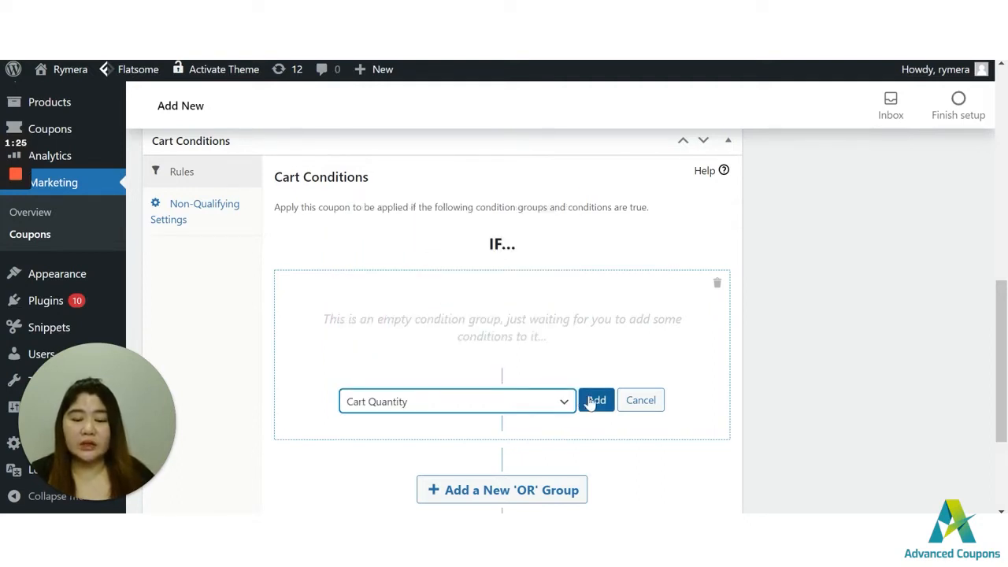
pyautogui.click(592, 400)
pyautogui.click(385, 375)
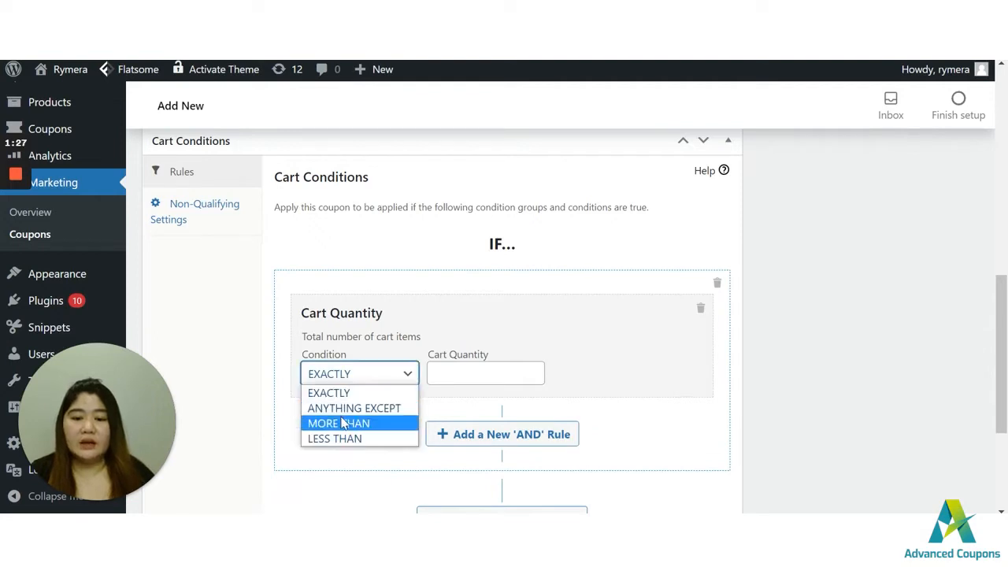
pyautogui.click(344, 421)
pyautogui.click(474, 373)
pyautogui.write('9')
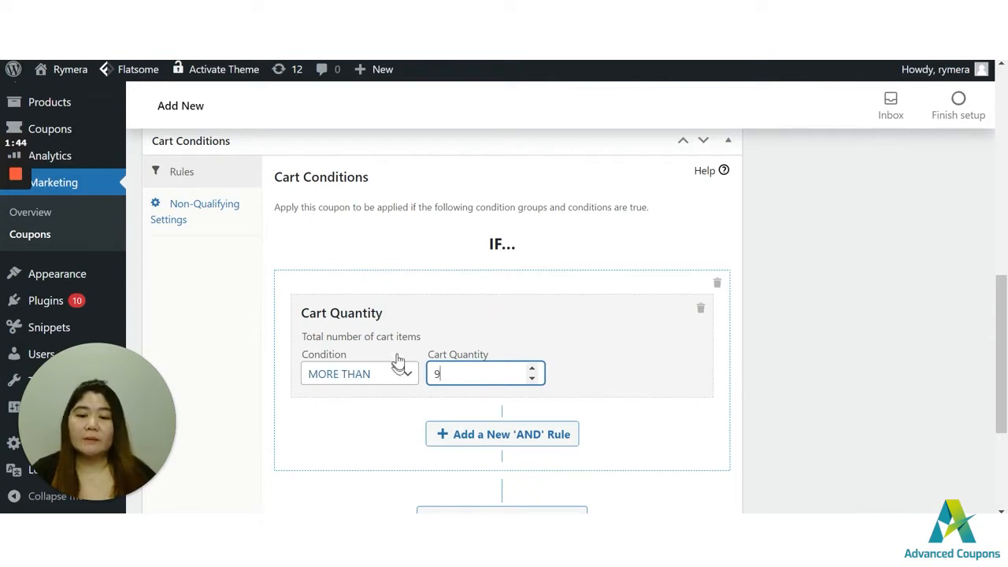
pyautogui.click(700, 308)
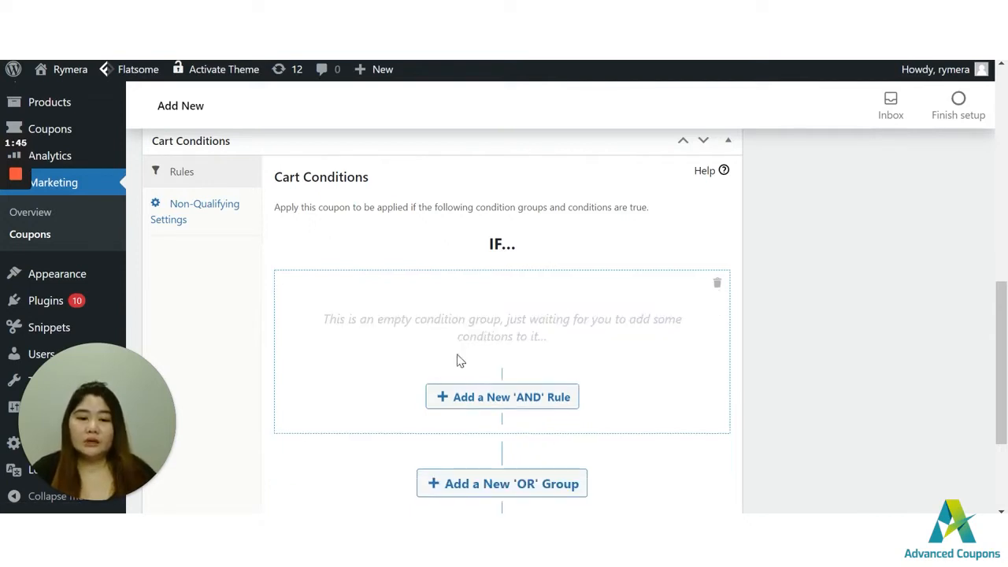
# Step: Start a new AND rule in the empty condition group and pick Product Categories Exists In Cart as its condition
pyautogui.click(499, 403)
pyautogui.click(445, 405)
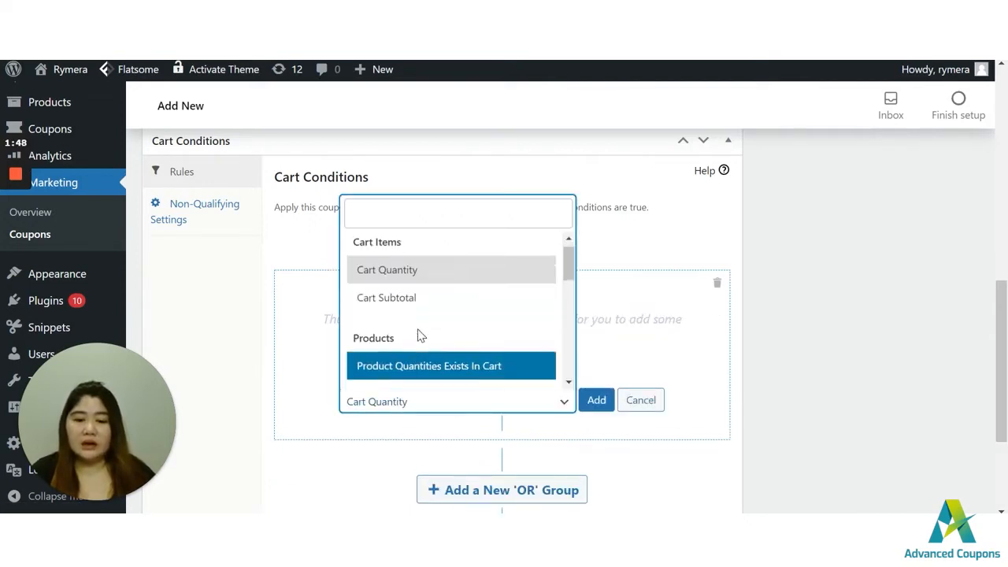
pyautogui.scroll(-1, 420, 346)
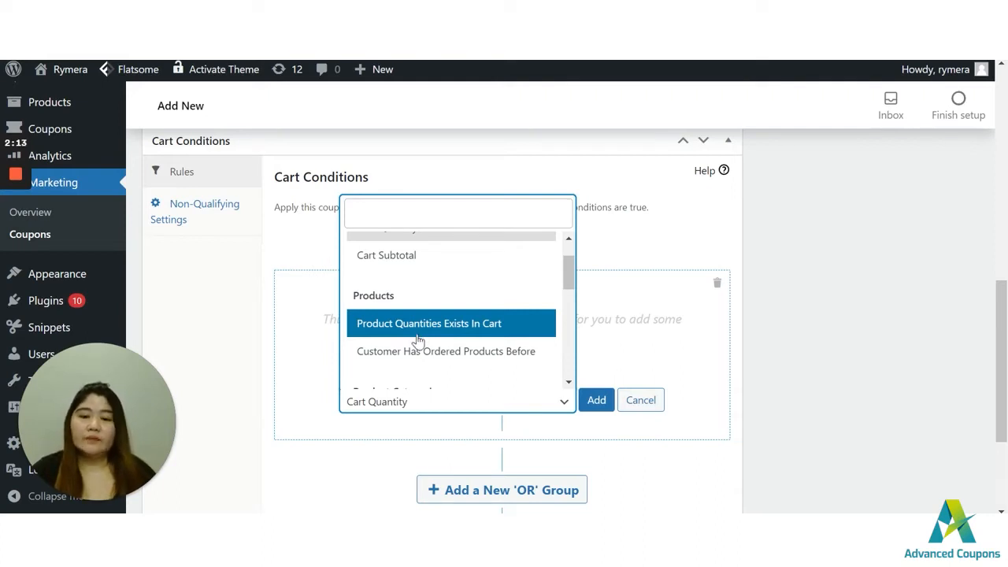
pyautogui.scroll(-2, 418, 340)
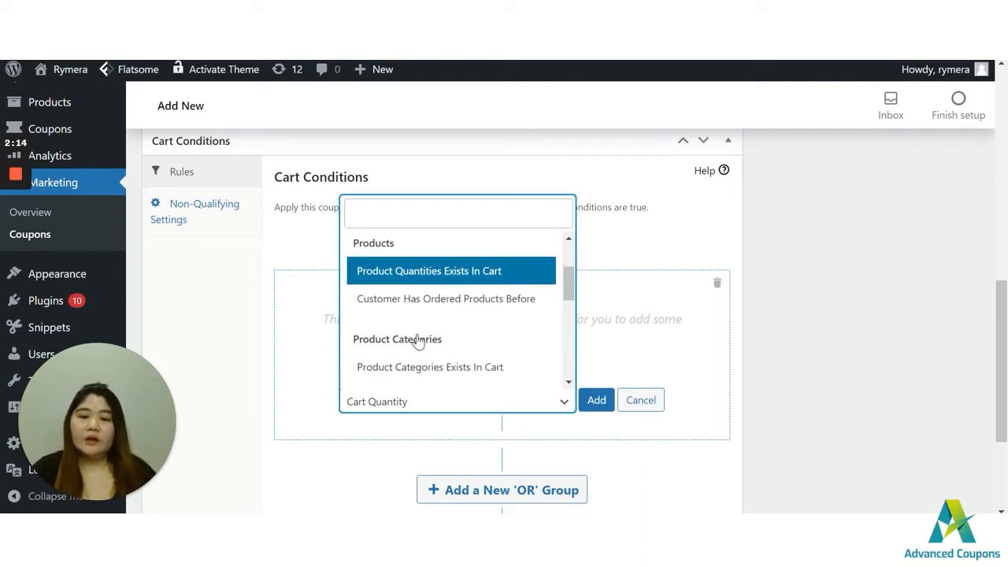
pyautogui.click(396, 375)
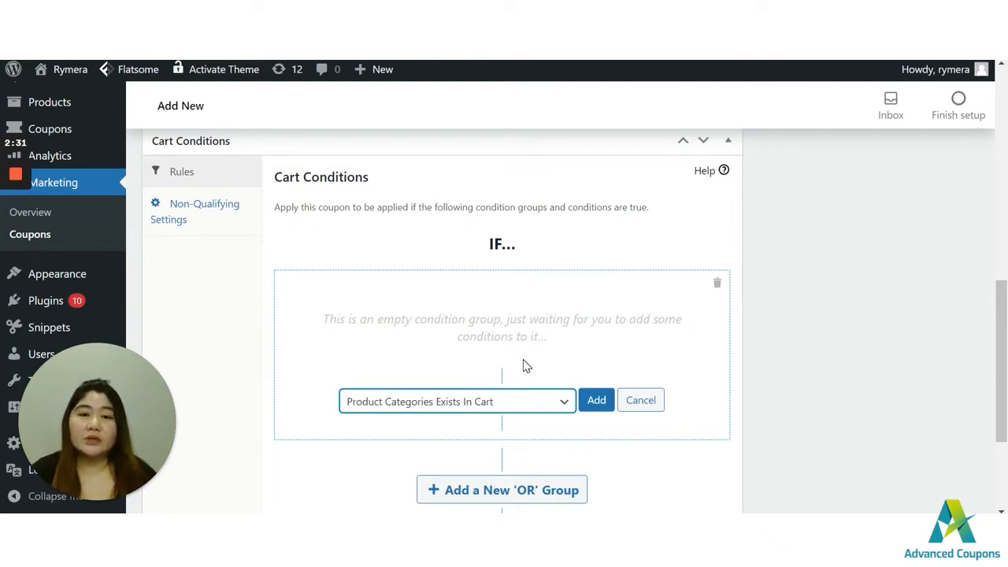
# Step: Change the selected condition to Cart Quantity and add it to the condition group
pyautogui.click(543, 406)
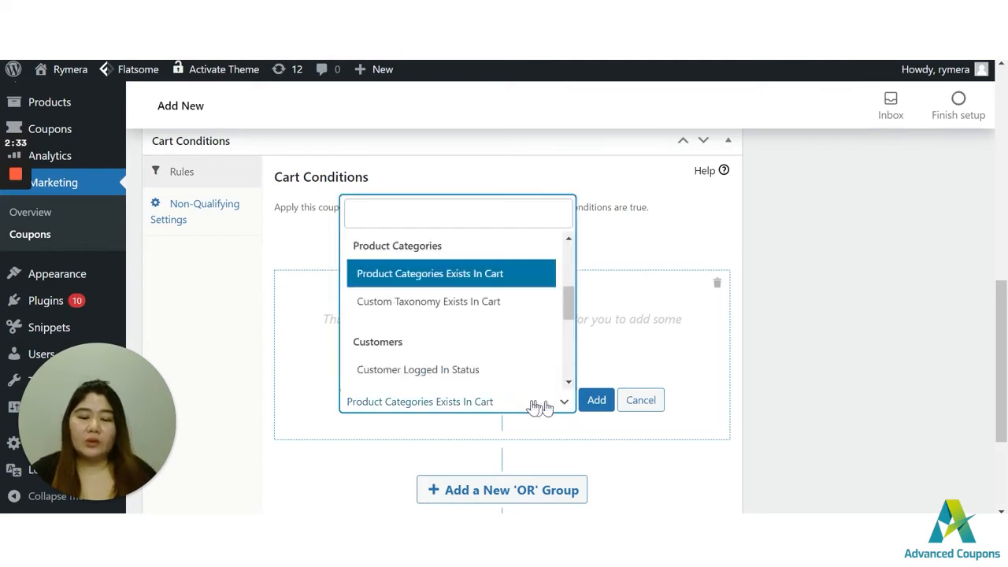
pyautogui.scroll(4, 427, 289)
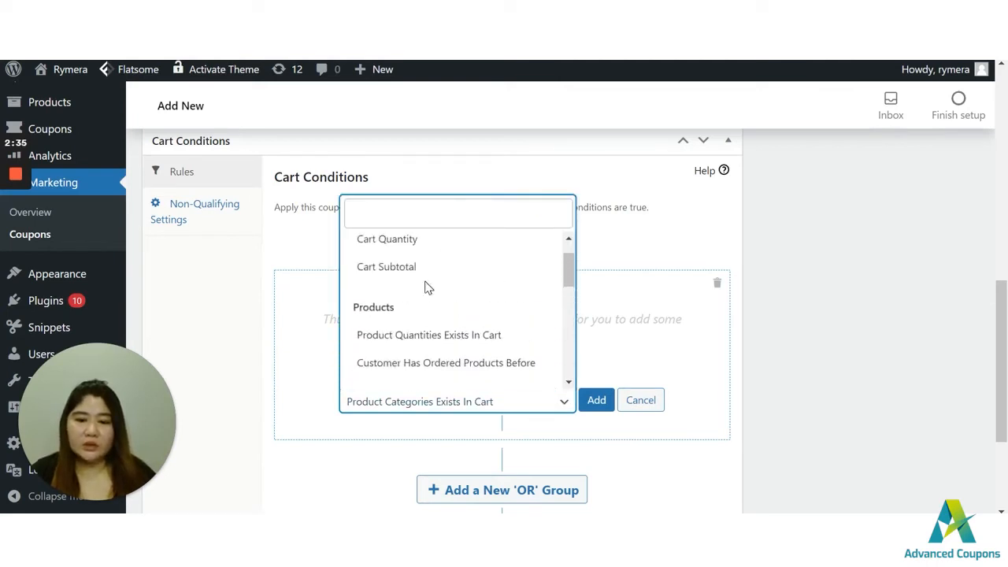
pyautogui.scroll(1, 427, 288)
pyautogui.click(421, 281)
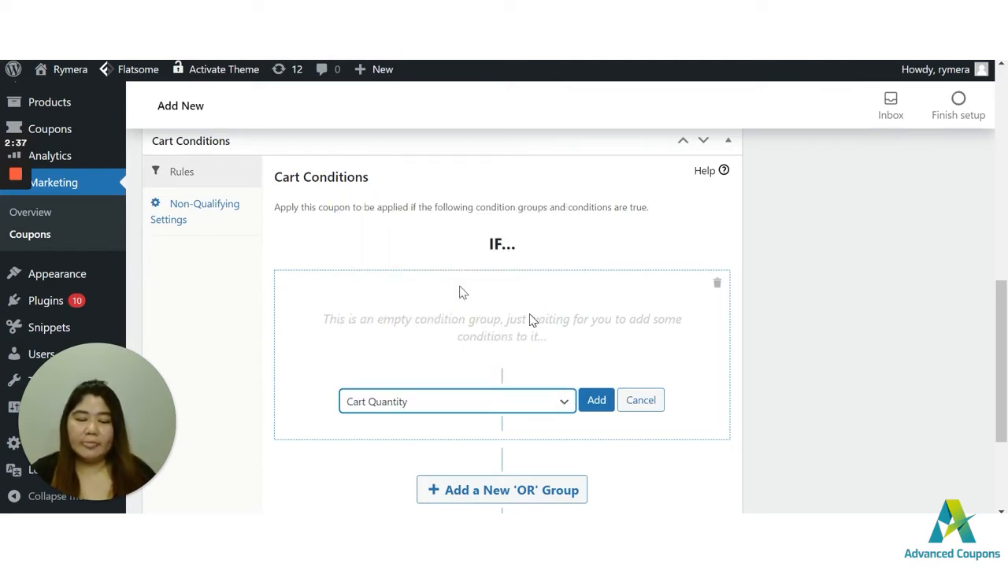
pyautogui.click(596, 402)
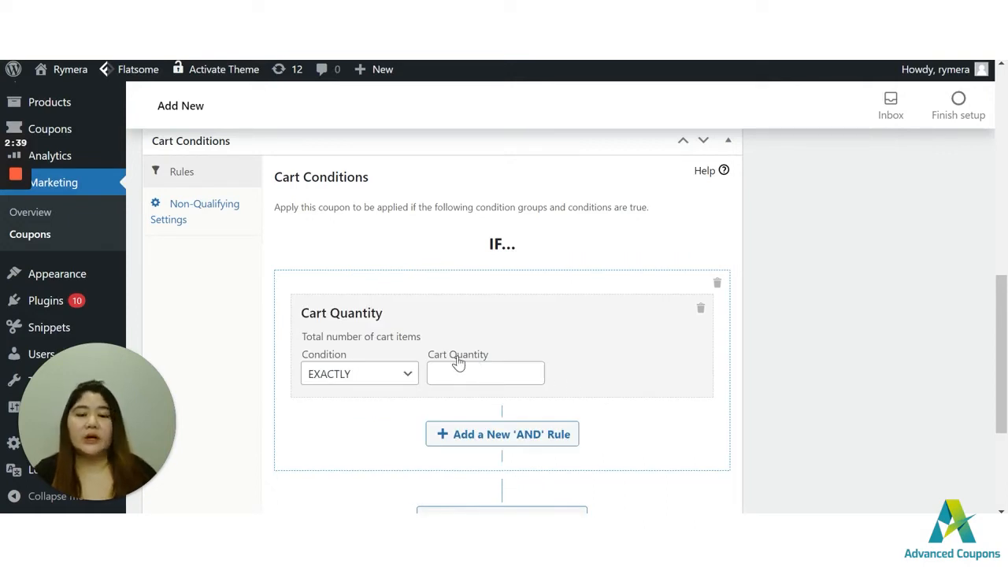
# Step: Set the Cart Quantity rule to MORE THAN with a quantity of 9
pyautogui.click(354, 376)
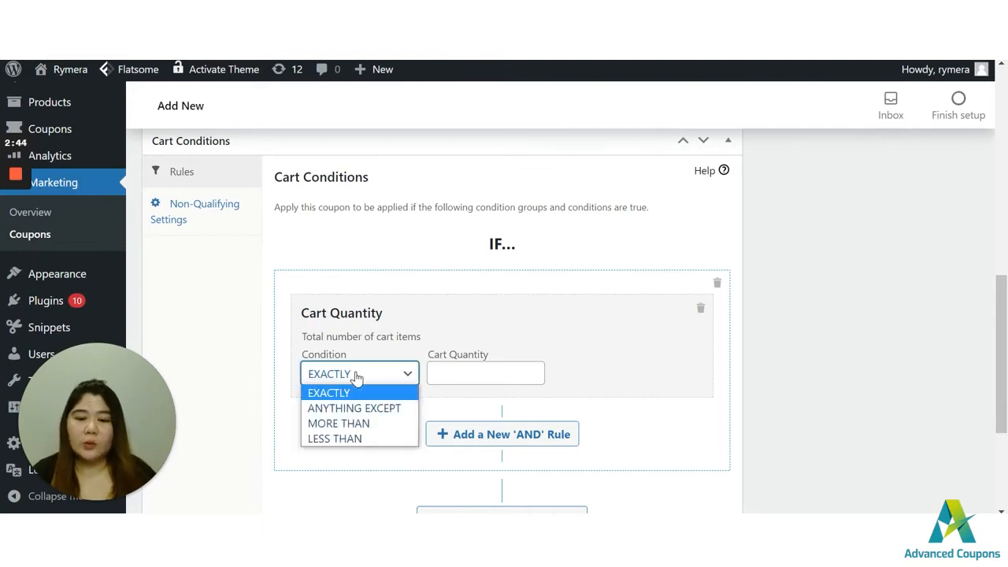
pyautogui.click(353, 423)
pyautogui.click(482, 374)
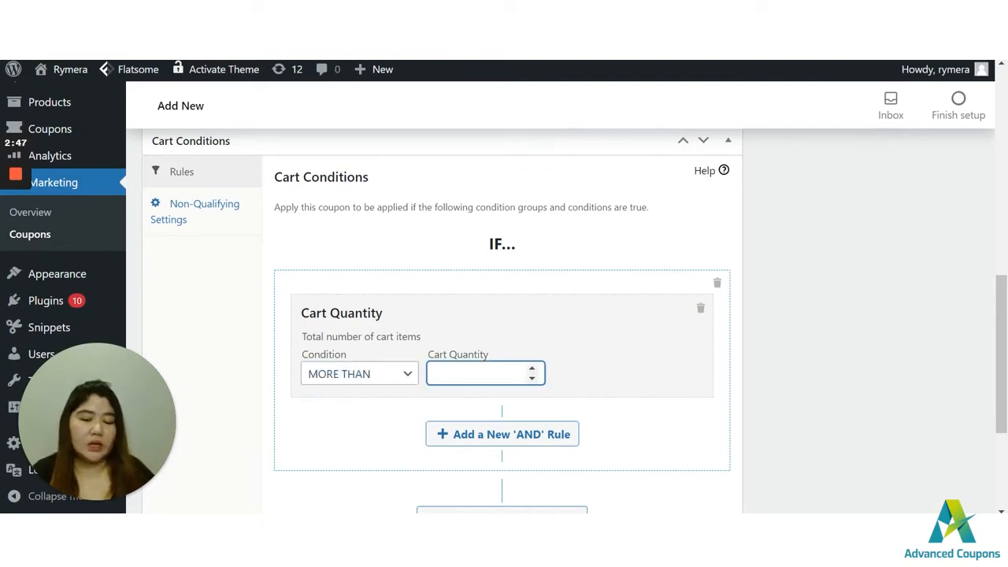
pyautogui.write('9')
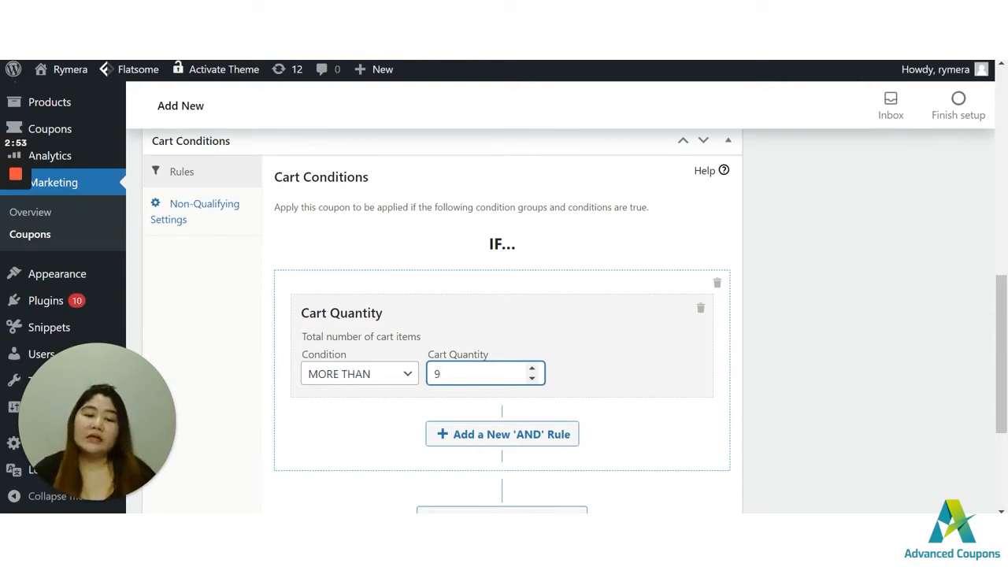
pyautogui.click(806, 344)
# Step: Save the cart conditions and publish the coupon
pyautogui.scroll(-1, 576, 467)
pyautogui.scroll(-2, 488, 457)
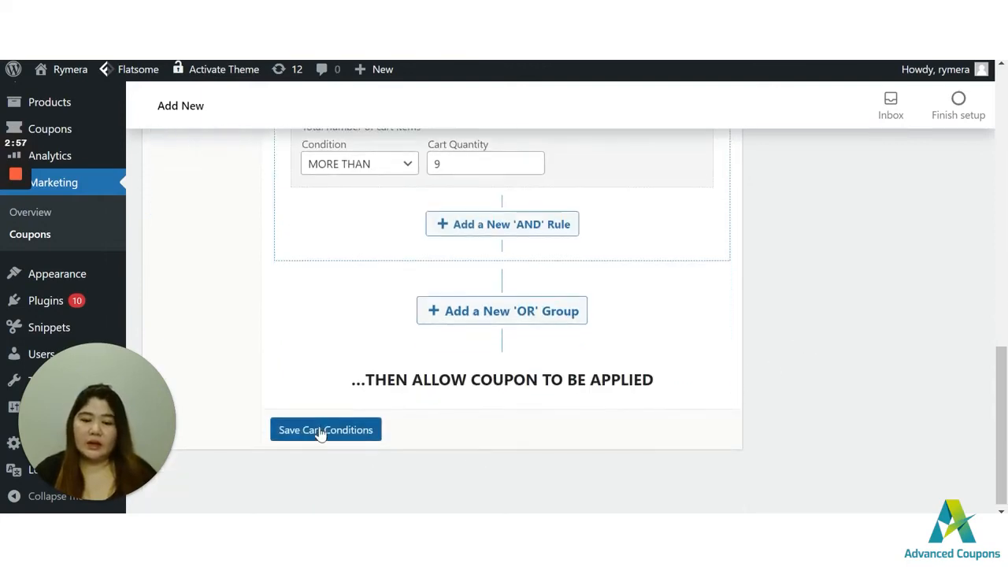
pyautogui.click(321, 430)
pyautogui.scroll(2, 421, 455)
pyautogui.scroll(5, 435, 467)
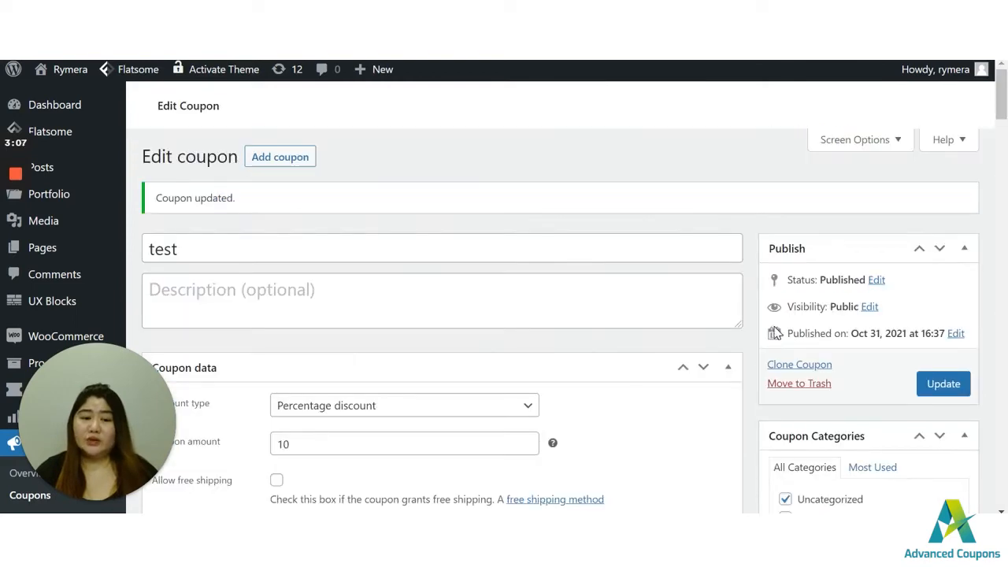
# Step: Enable auto apply for this coupon and update the published coupon
pyautogui.scroll(-3, 780, 337)
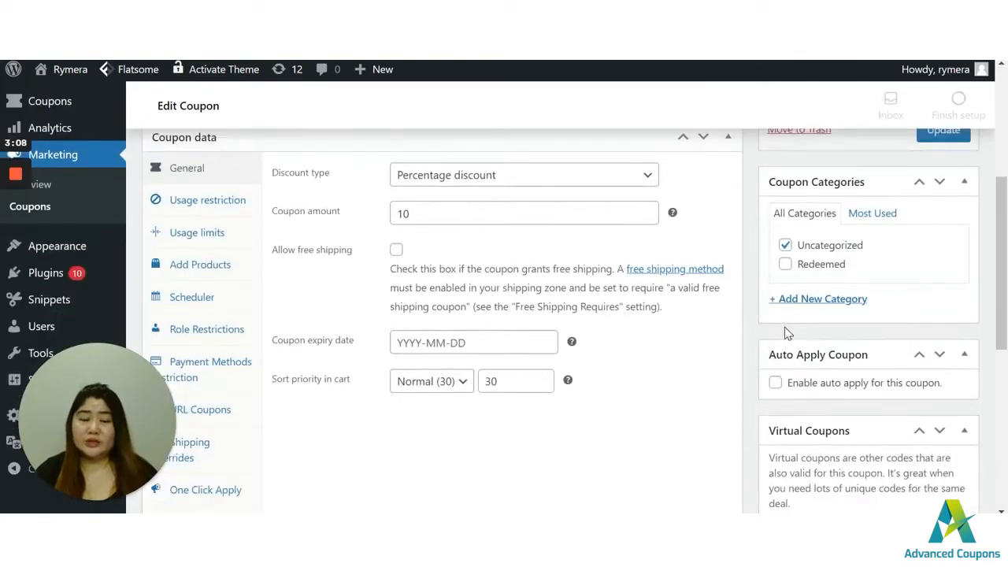
pyautogui.scroll(-2, 787, 334)
pyautogui.click(775, 277)
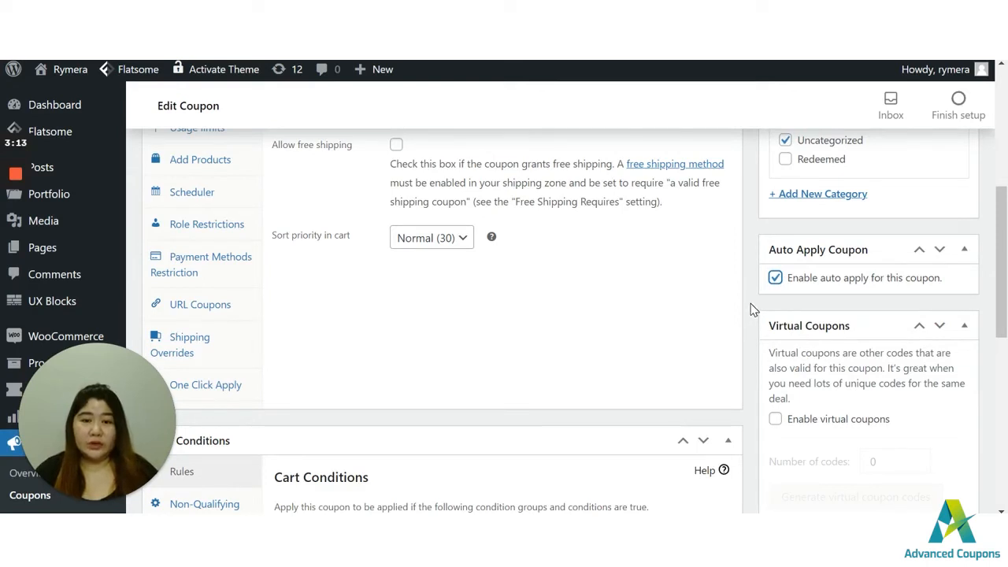
pyautogui.scroll(3, 751, 299)
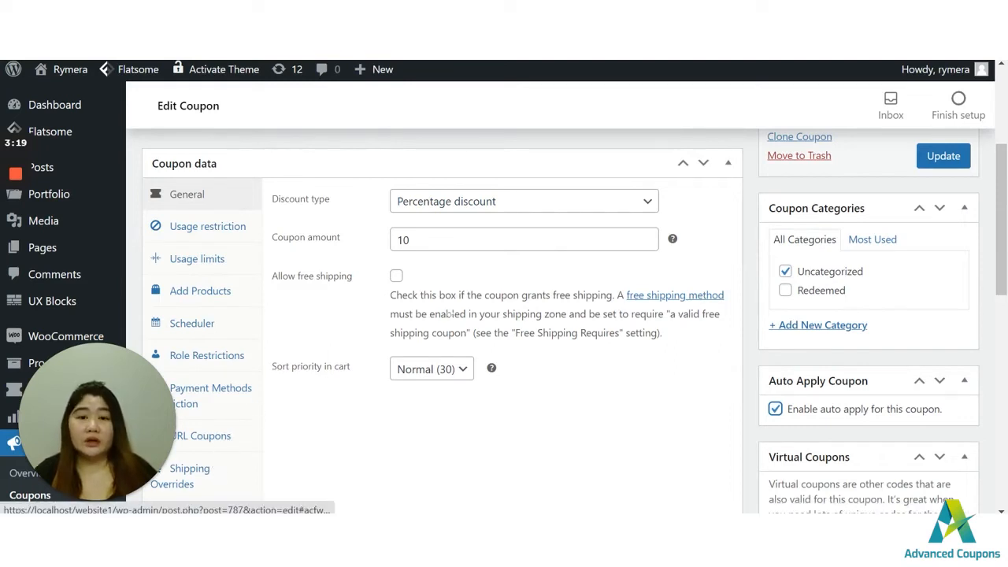
pyautogui.scroll(3, 851, 284)
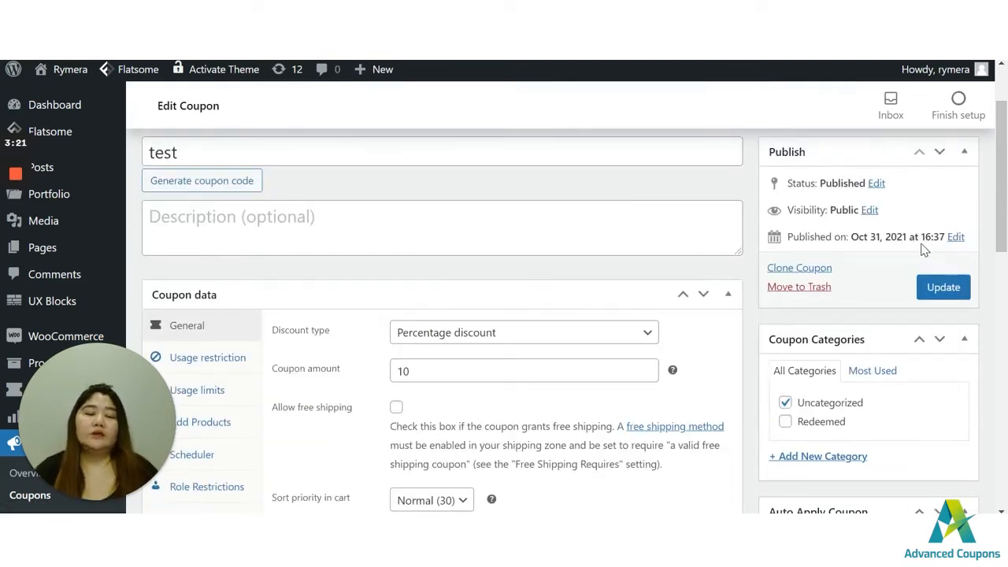
pyautogui.scroll(-3, 841, 413)
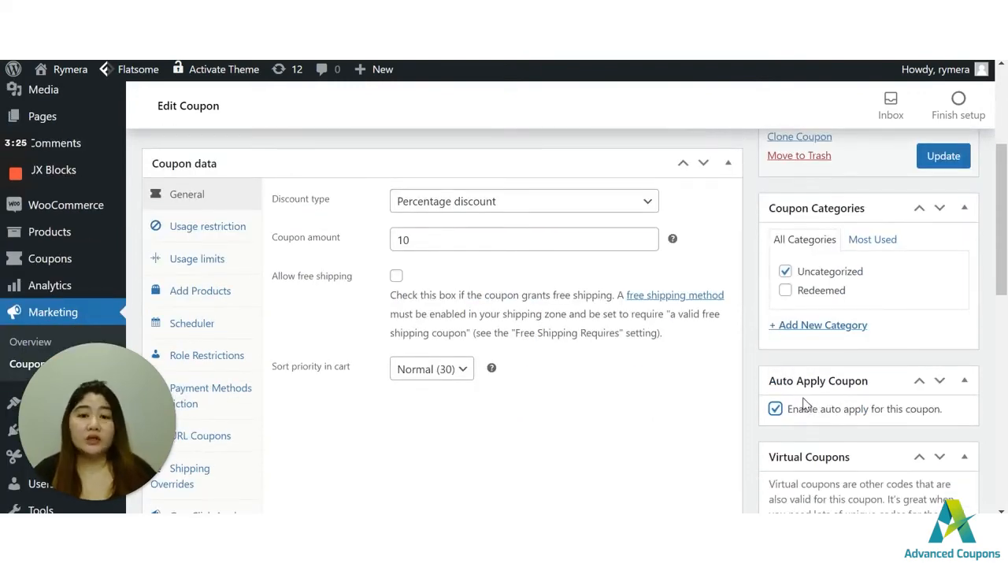
pyautogui.scroll(3, 817, 376)
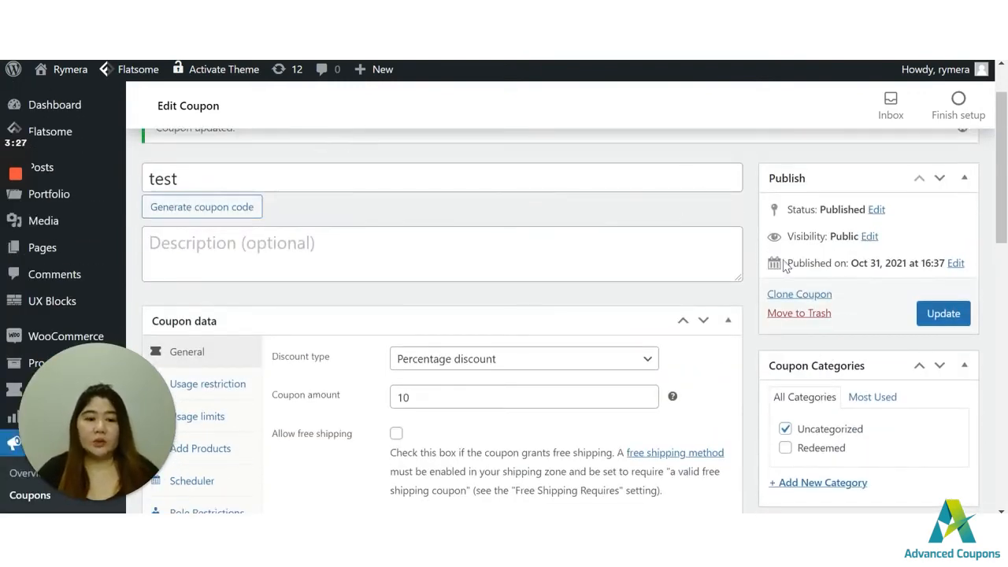
pyautogui.click(929, 313)
# Step: Open the public site's home page separately from the coupon editor
pyautogui.moveTo(55, 69)
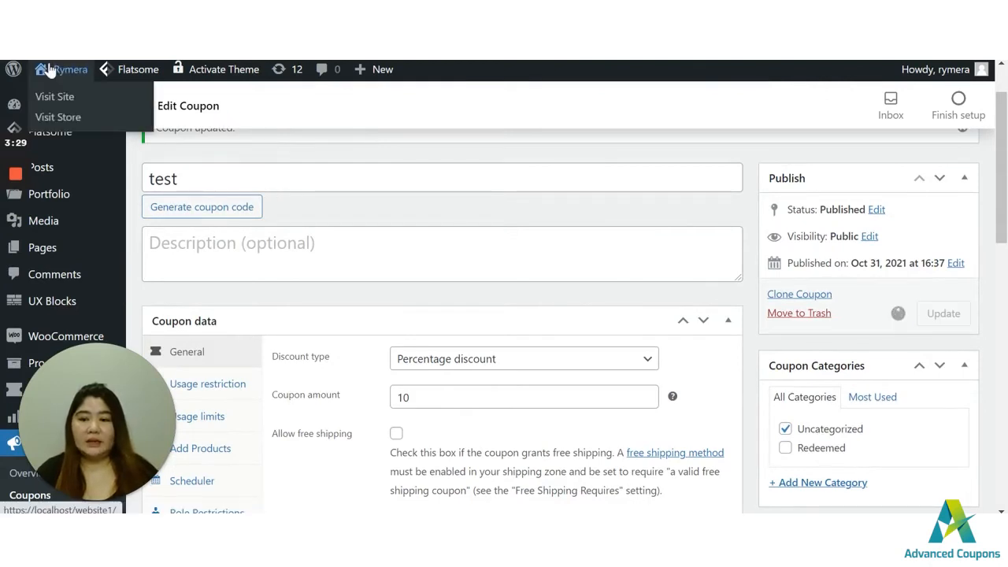
pyautogui.rightClick(40, 97)
pyautogui.click(216, 141)
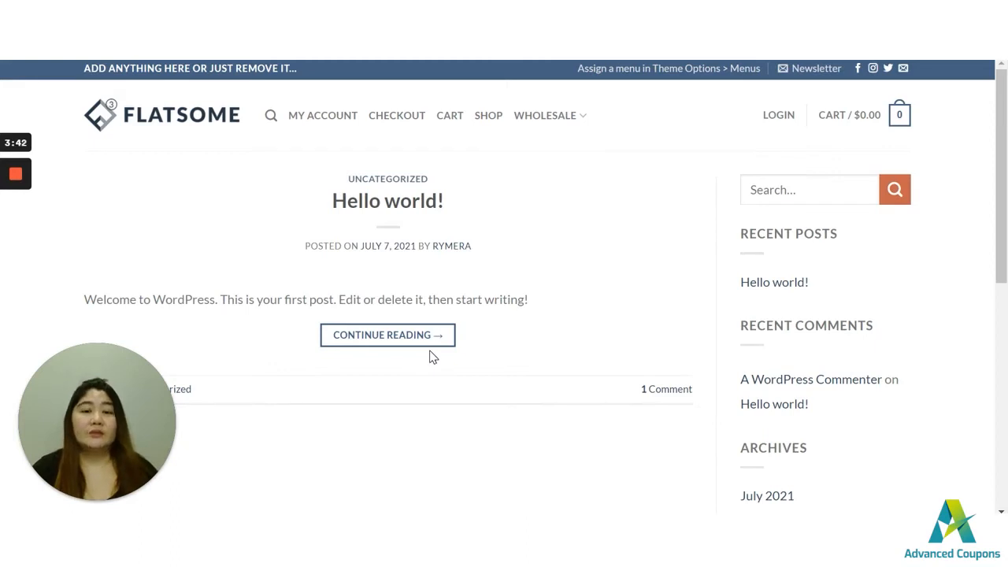
# Step: Add one Belt and one Beanie with Logo from the shop to the cart
pyautogui.scroll(-1, 432, 356)
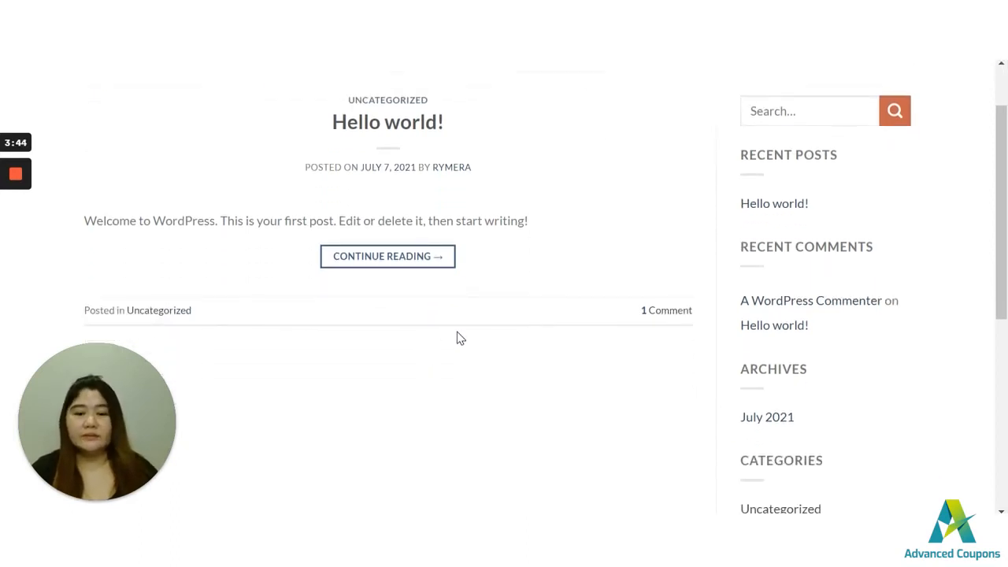
pyautogui.scroll(3, 417, 113)
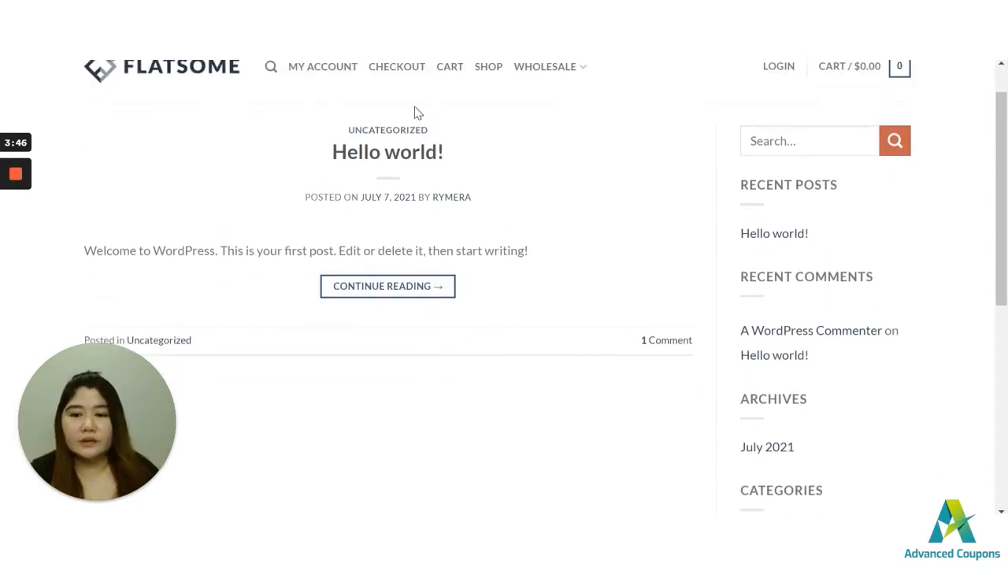
pyautogui.click(476, 118)
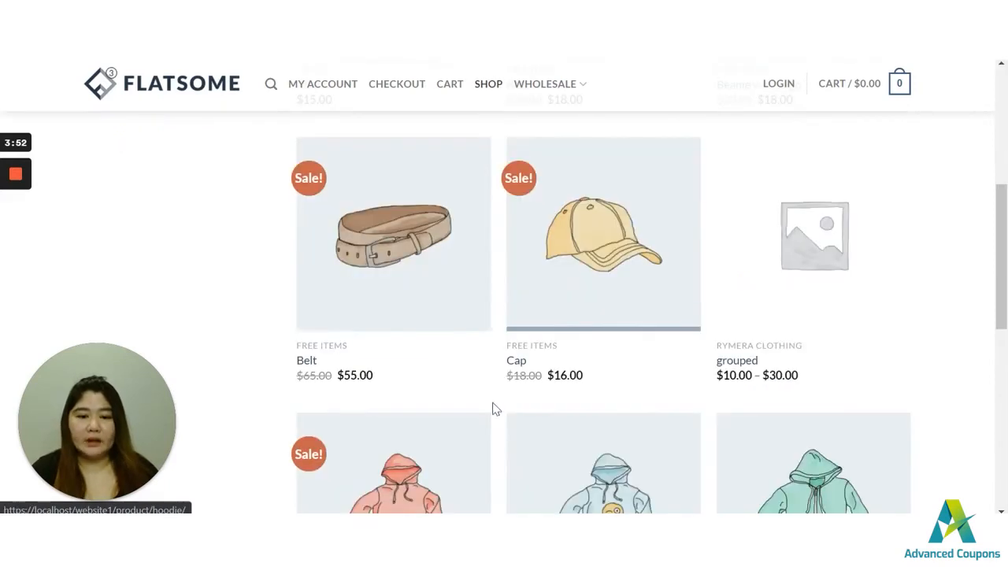
pyautogui.moveTo(353, 317)
pyautogui.click(461, 271)
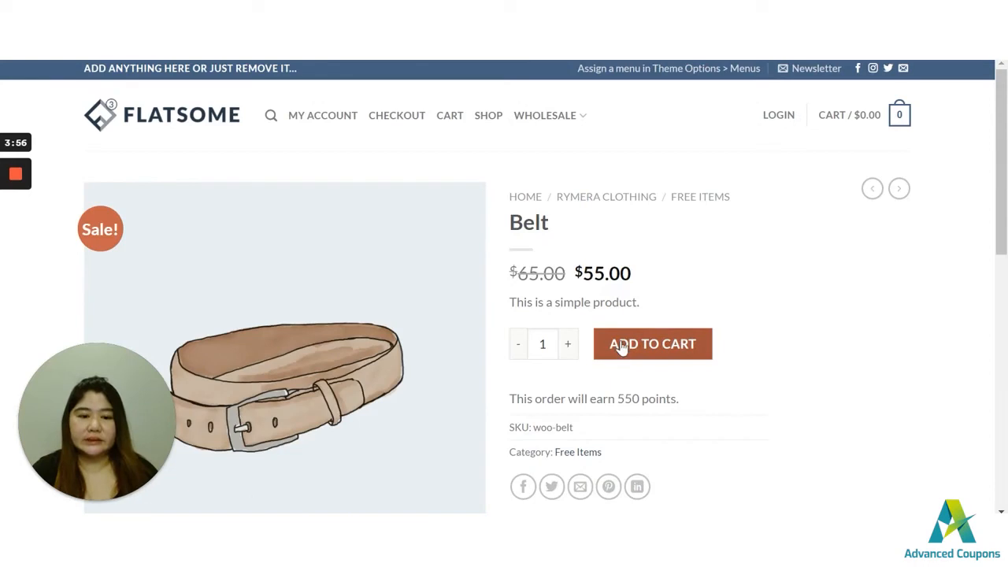
pyautogui.click(621, 345)
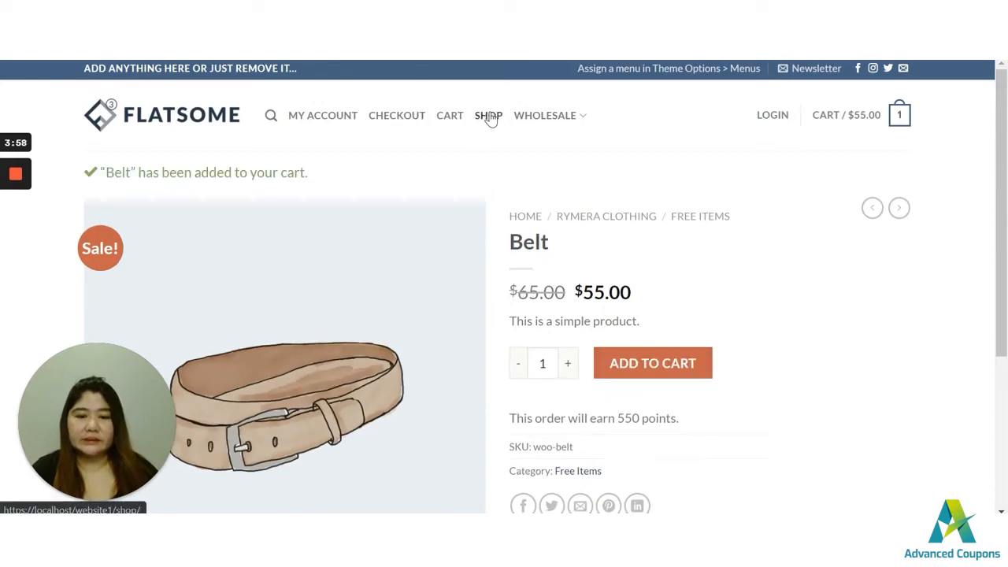
pyautogui.click(488, 115)
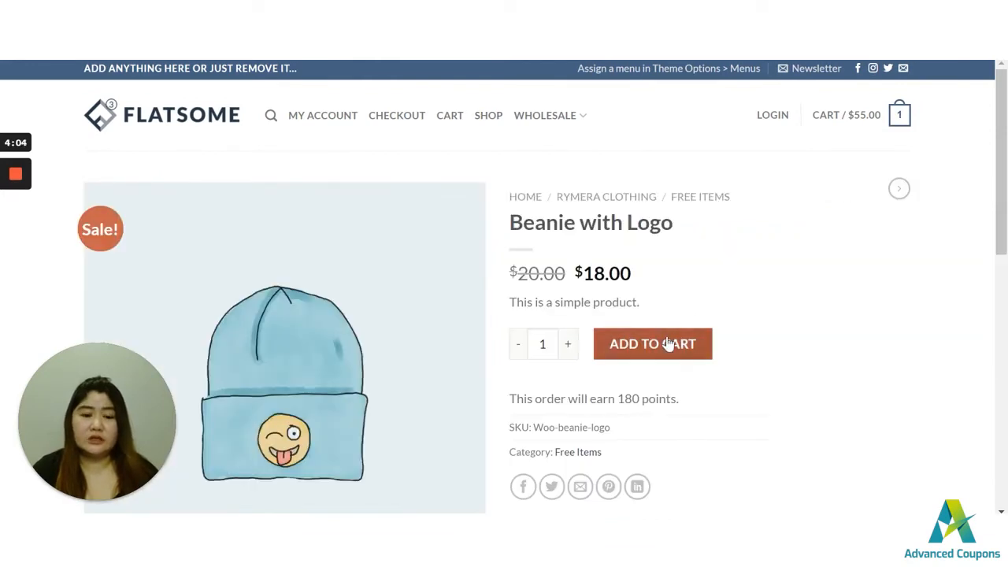
pyautogui.click(669, 343)
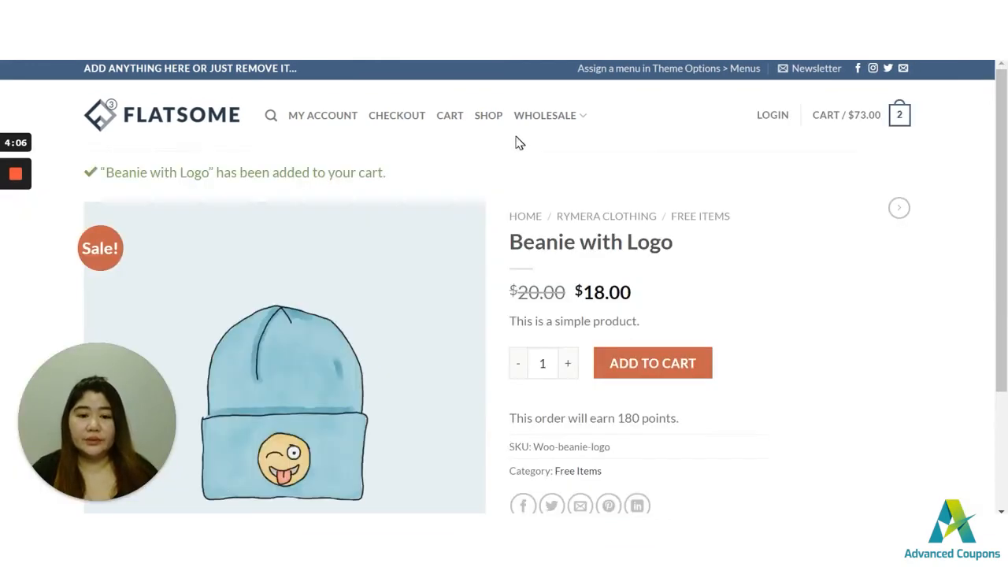
# Step: Find the Cap in the shop and add 5 of it to the cart
pyautogui.click(488, 119)
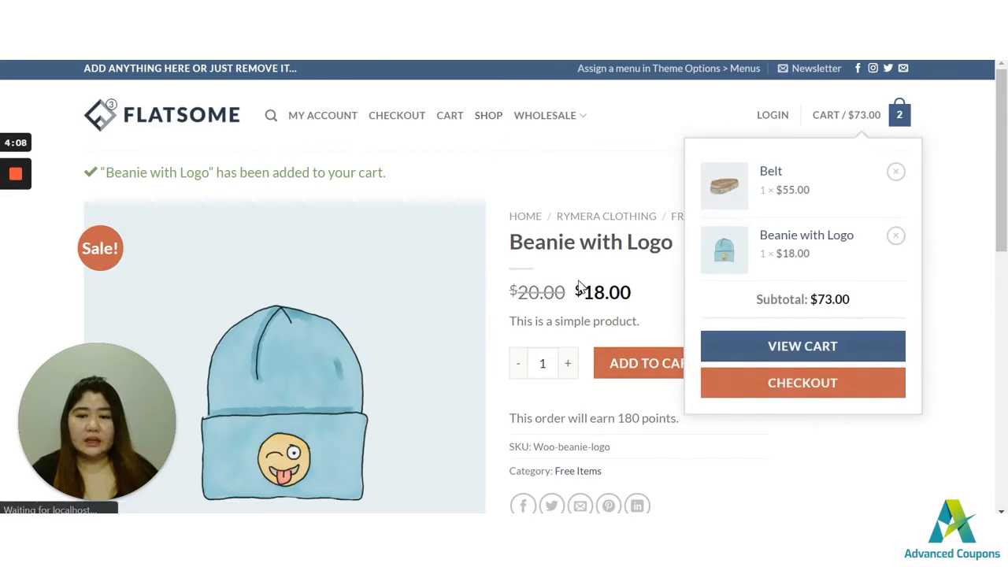
pyautogui.scroll(-5, 577, 285)
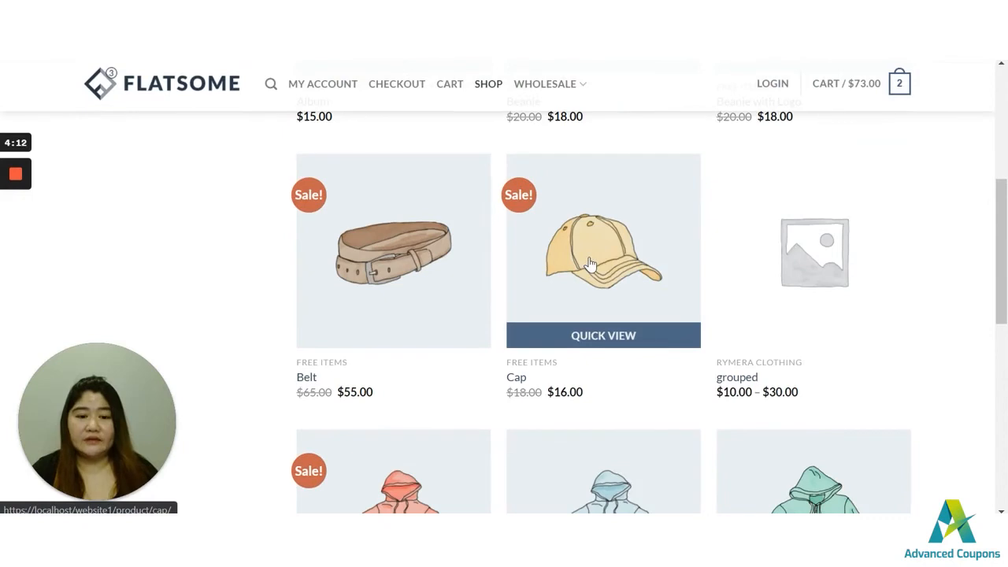
pyautogui.click(589, 264)
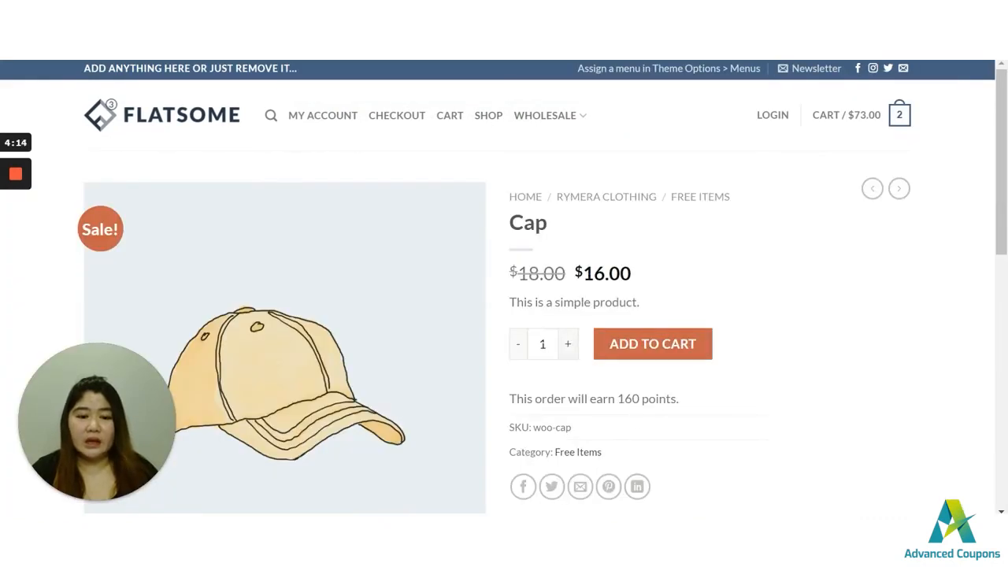
pyautogui.doubleClick(543, 345)
pyautogui.write('5')
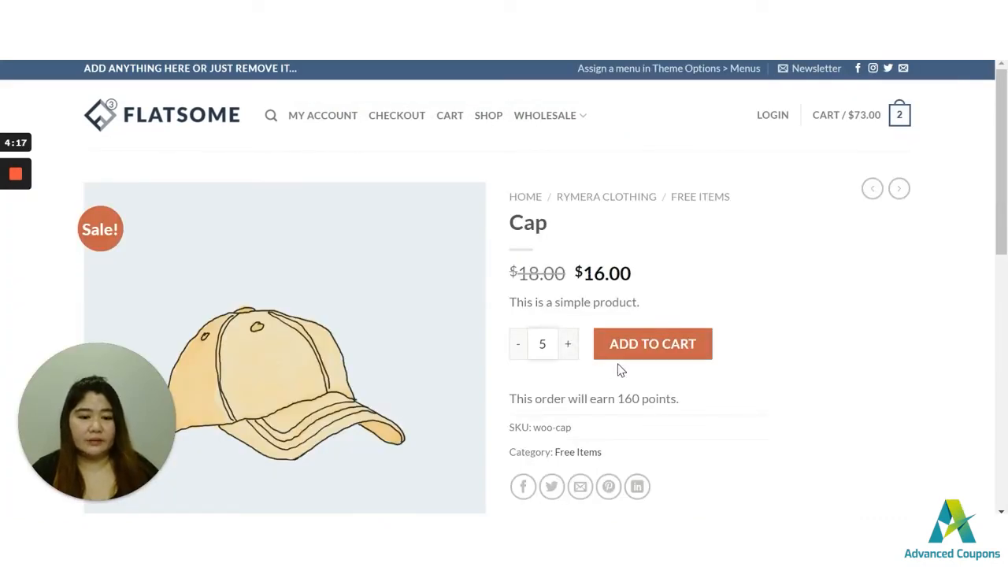
pyautogui.click(666, 359)
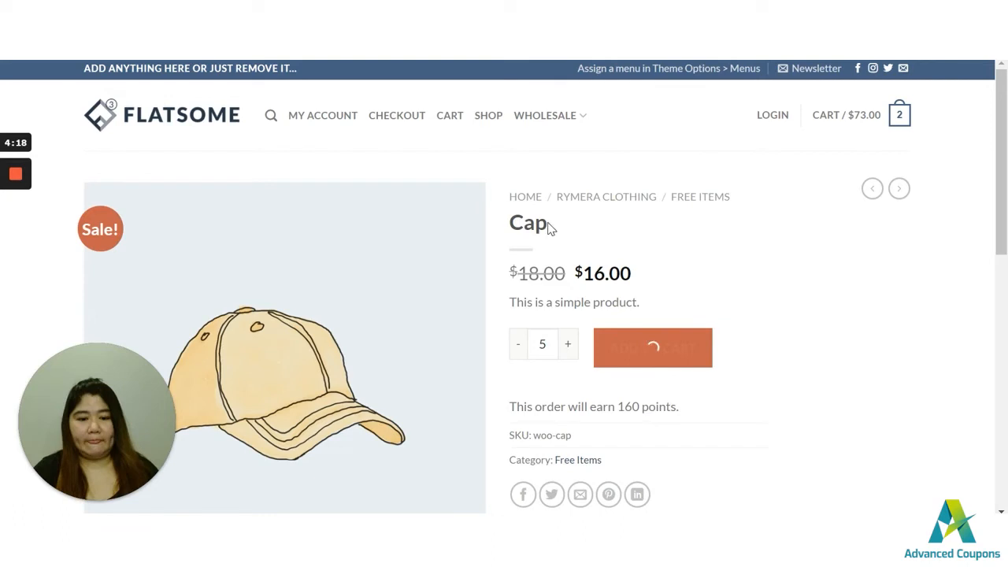
pyautogui.scroll(-2, 545, 251)
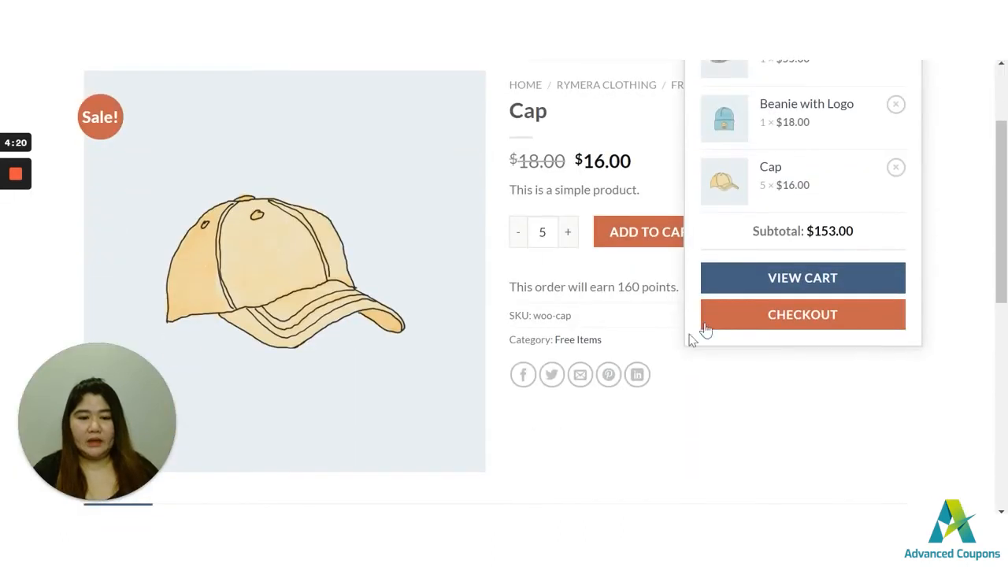
pyautogui.scroll(2, 540, 259)
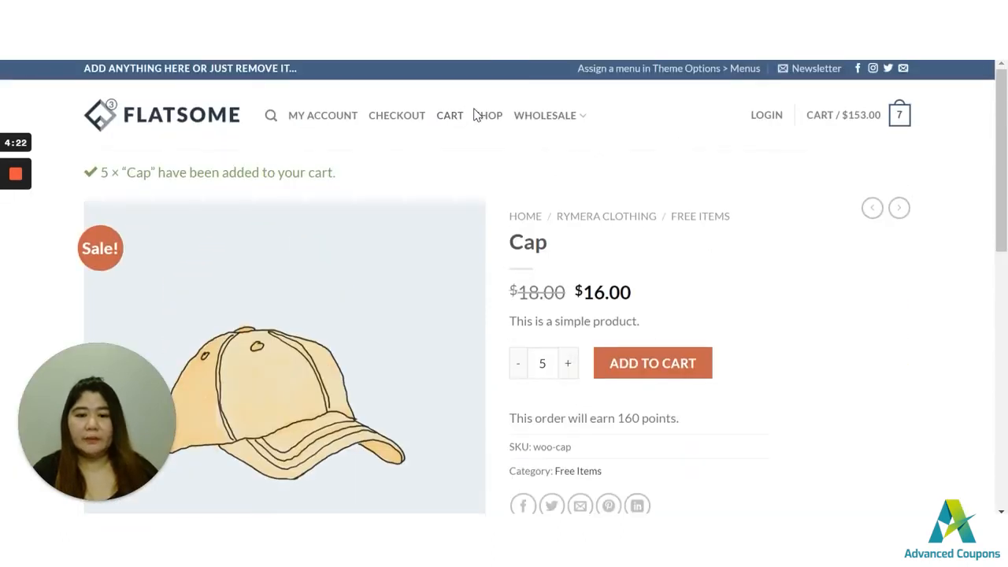
# Step: Return to the shop and add 3 of the Hoodie with Logo to the cart
pyautogui.click(900, 115)
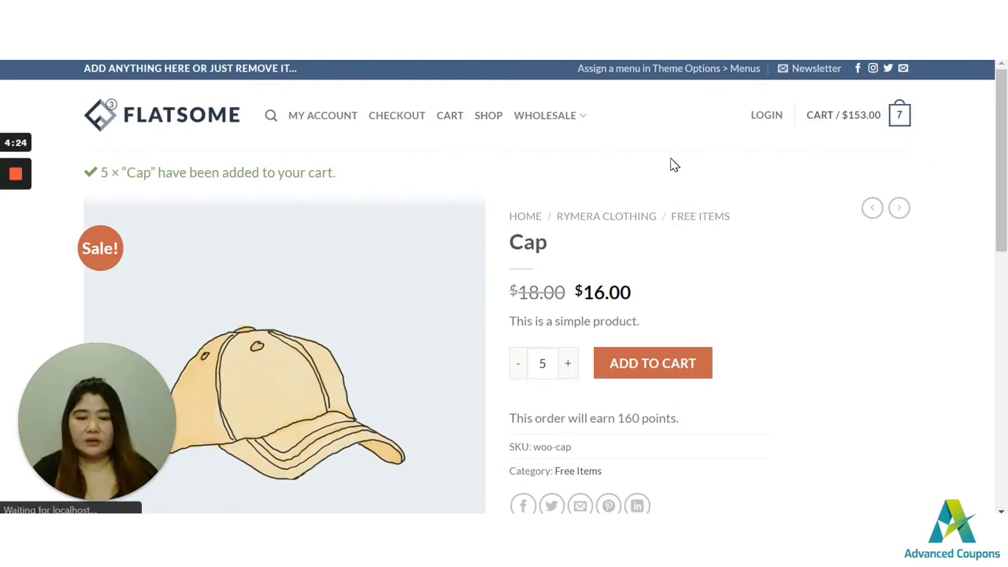
pyautogui.scroll(-2, 693, 285)
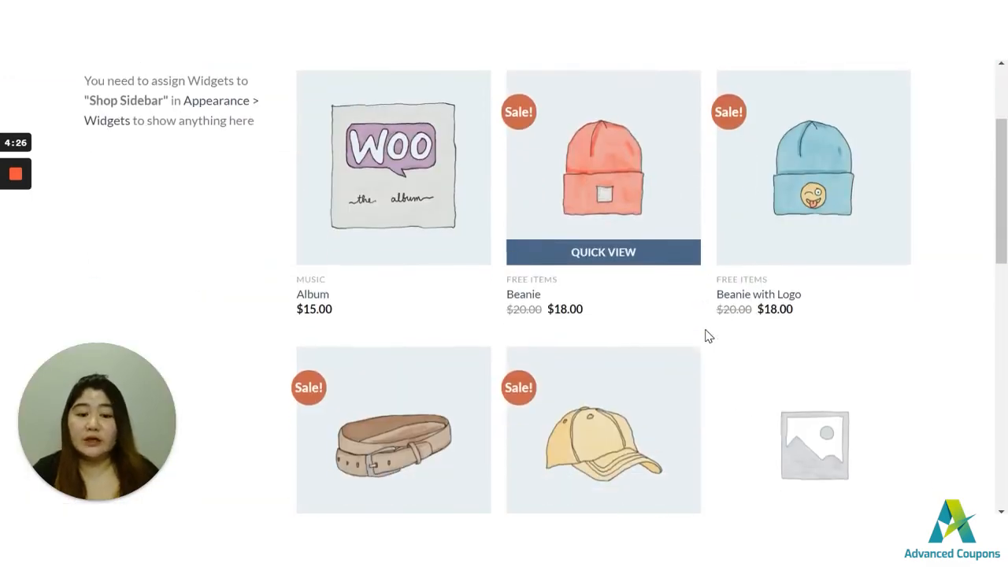
pyautogui.scroll(-5, 706, 336)
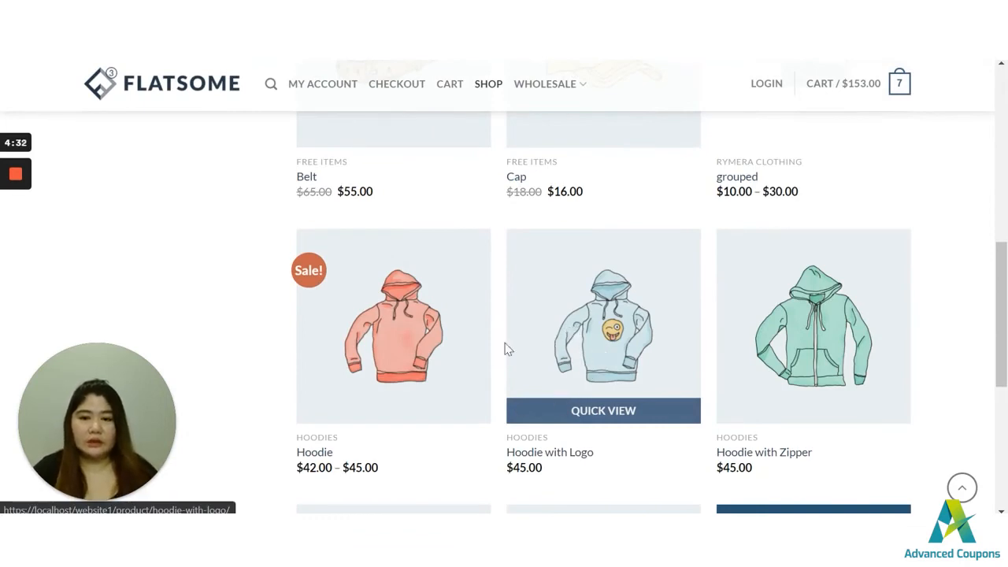
pyautogui.click(531, 344)
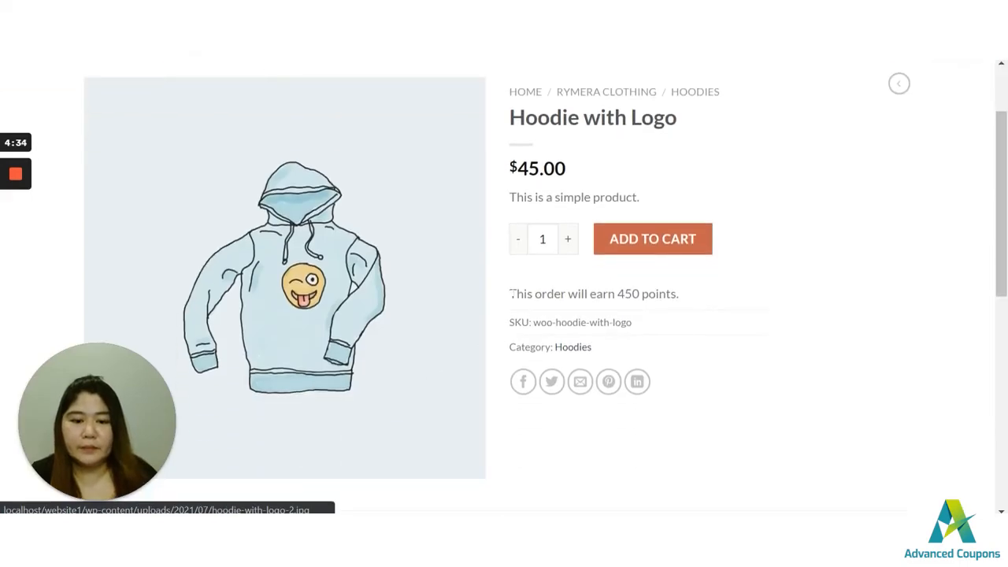
pyautogui.doubleClick(543, 239)
pyautogui.write('3')
pyautogui.press('Return')
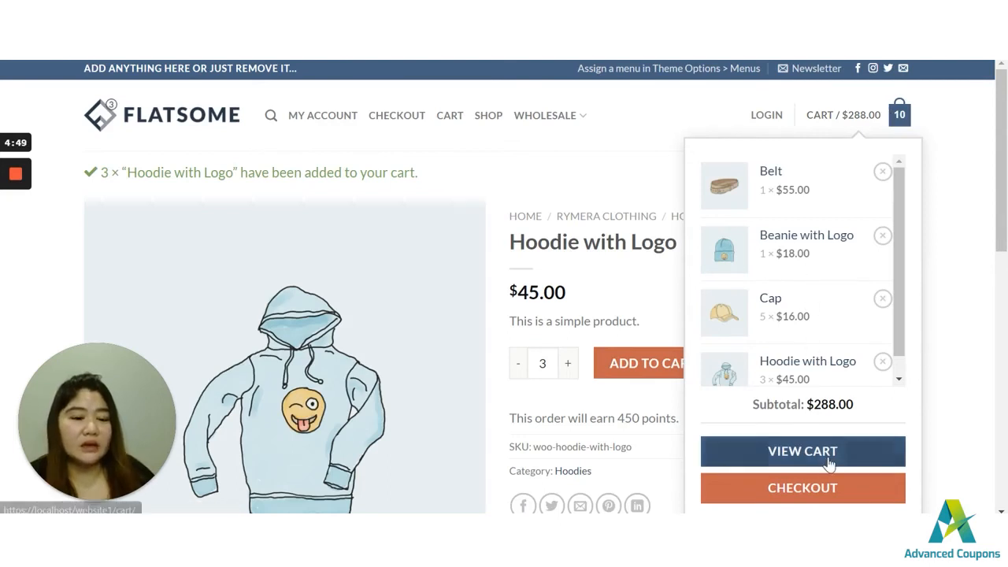
# Step: View the full shopping cart and check the coupon discount line against the item quantities and order total
pyautogui.click(829, 464)
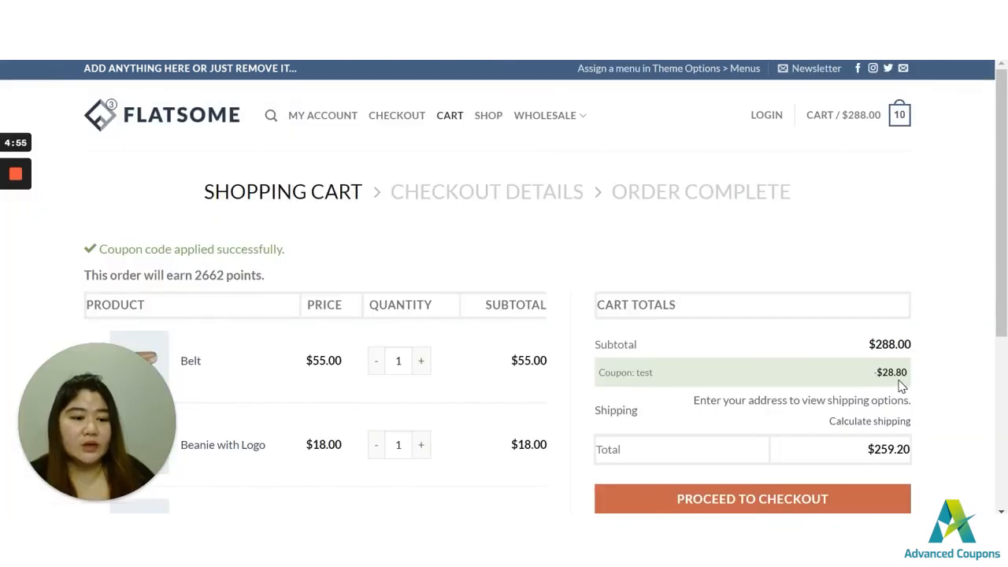
pyautogui.scroll(-2, 716, 334)
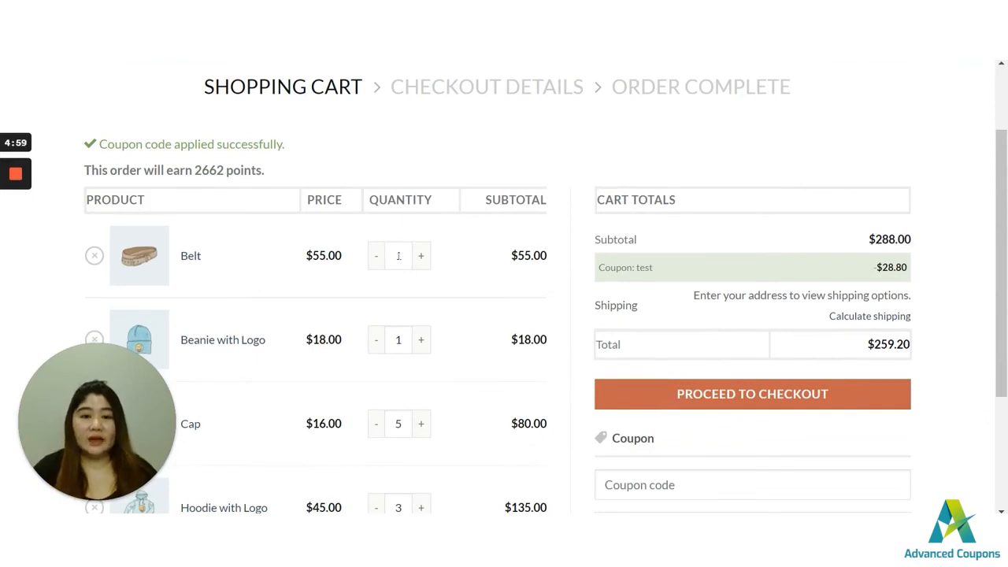
pyautogui.scroll(-1, 727, 214)
pyautogui.moveTo(675, 218); pyautogui.dragTo(938, 220)
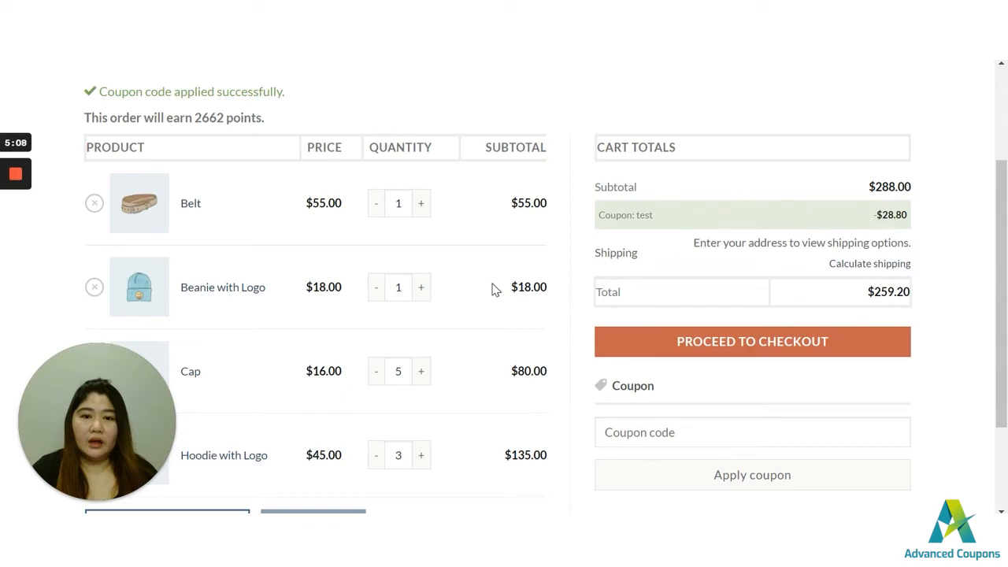
pyautogui.scroll(1, 493, 290)
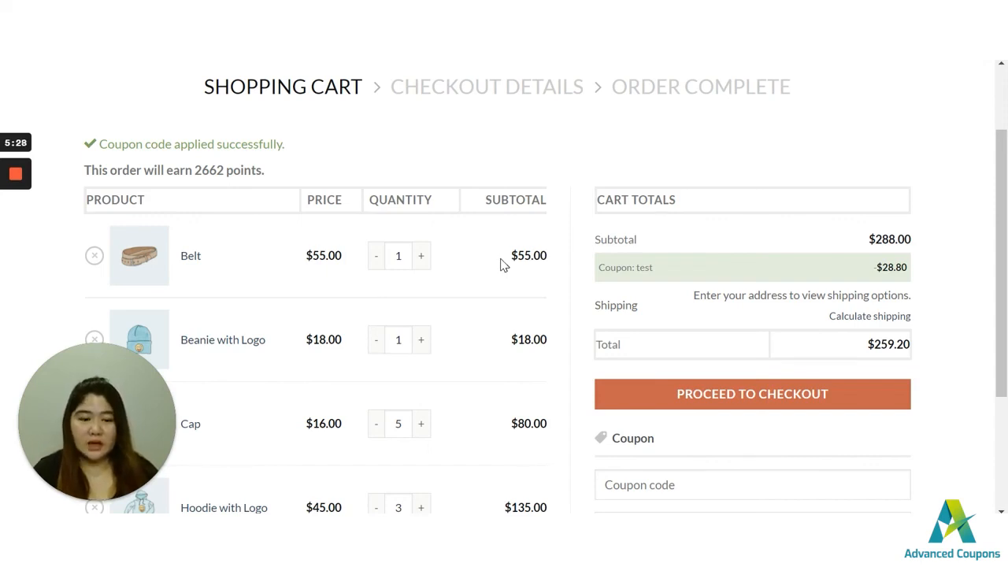
pyautogui.scroll(-1, 501, 265)
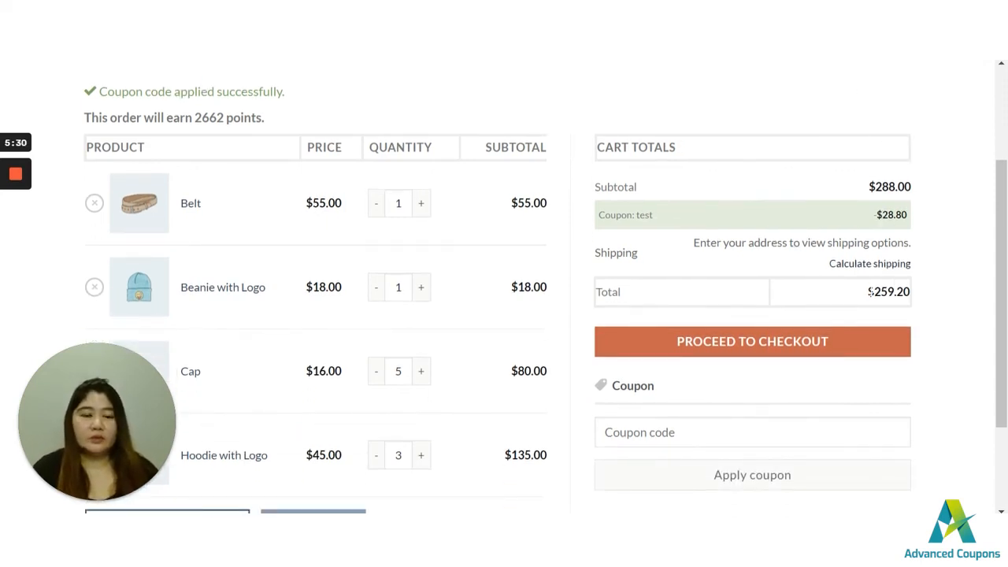